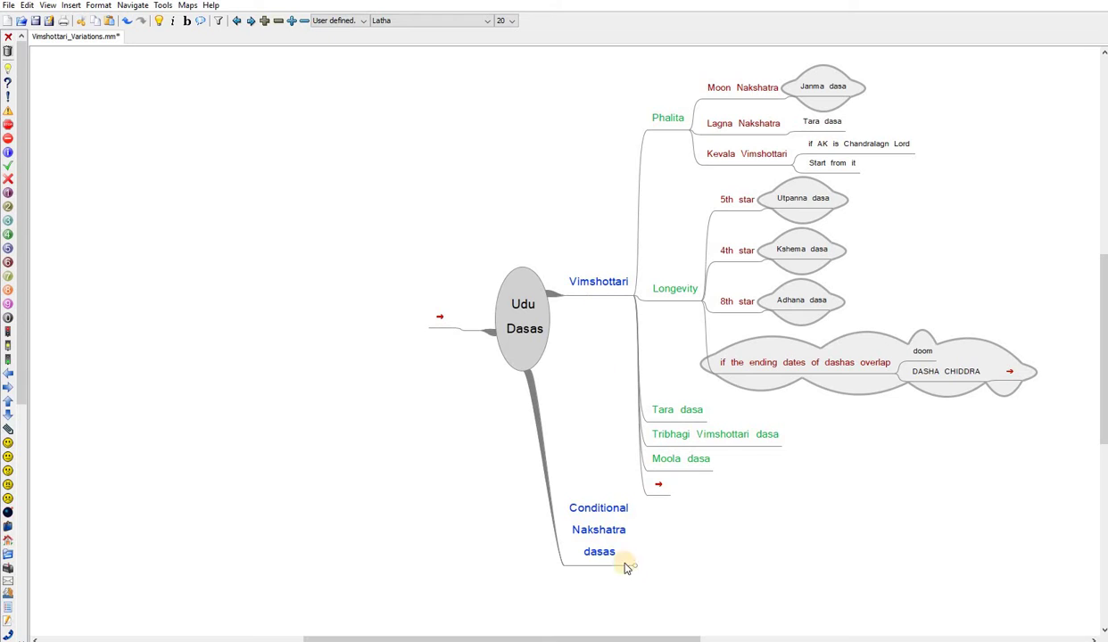
# Examine the mind map's Conditional Nakshatra dasas branch and the Phalita and Longevity nodes under Vimshottari, including the overlapping dasha endings.
pyautogui.click(635, 567)
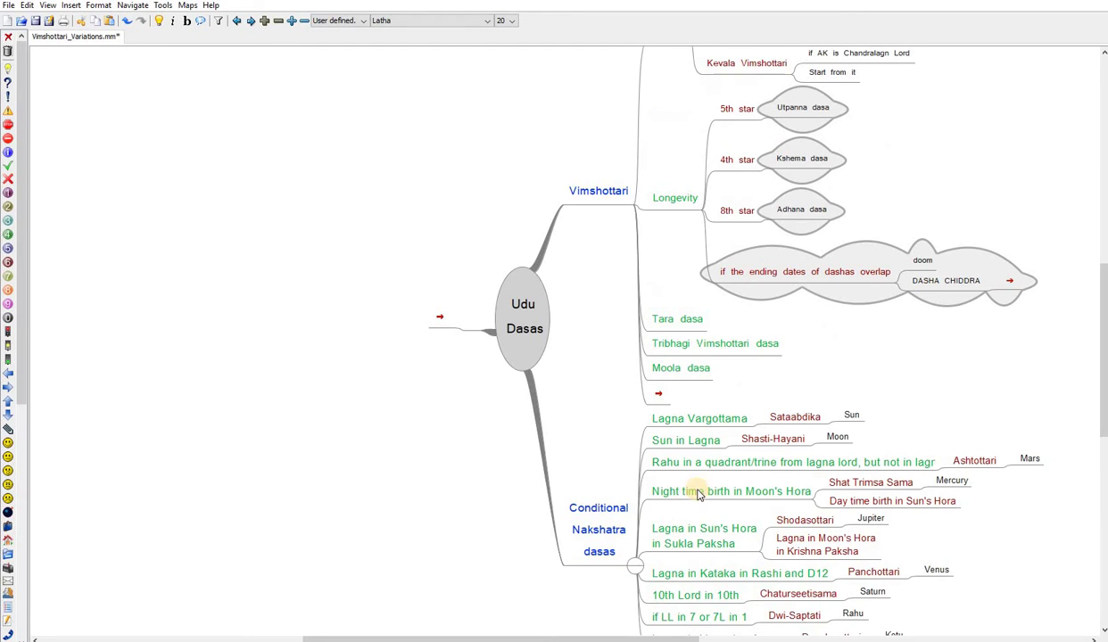
pyautogui.click(610, 538)
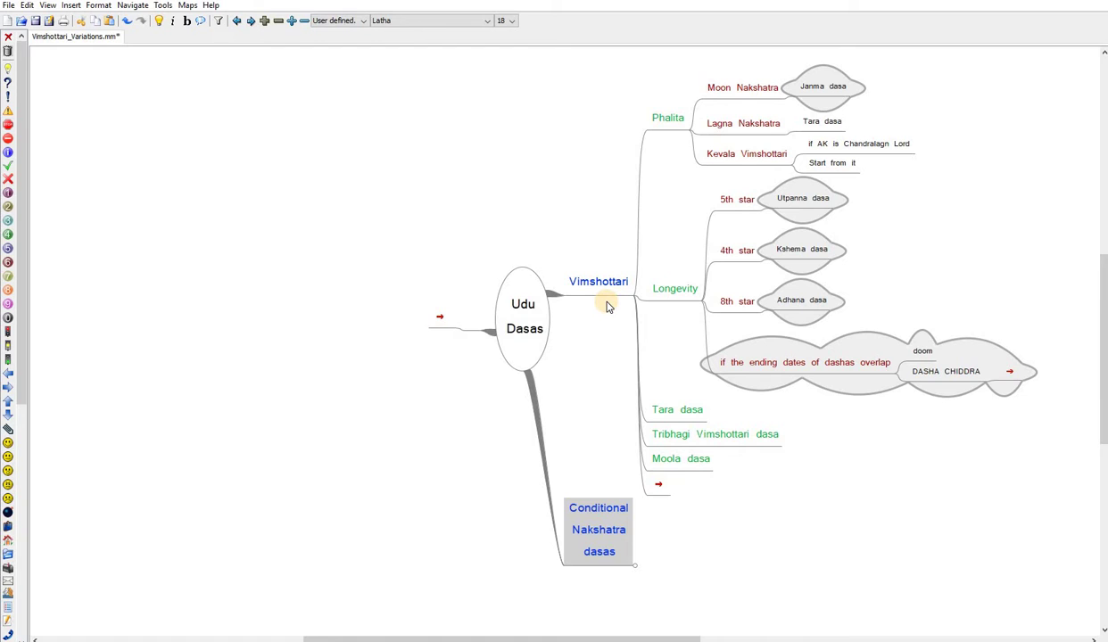
pyautogui.click(668, 291)
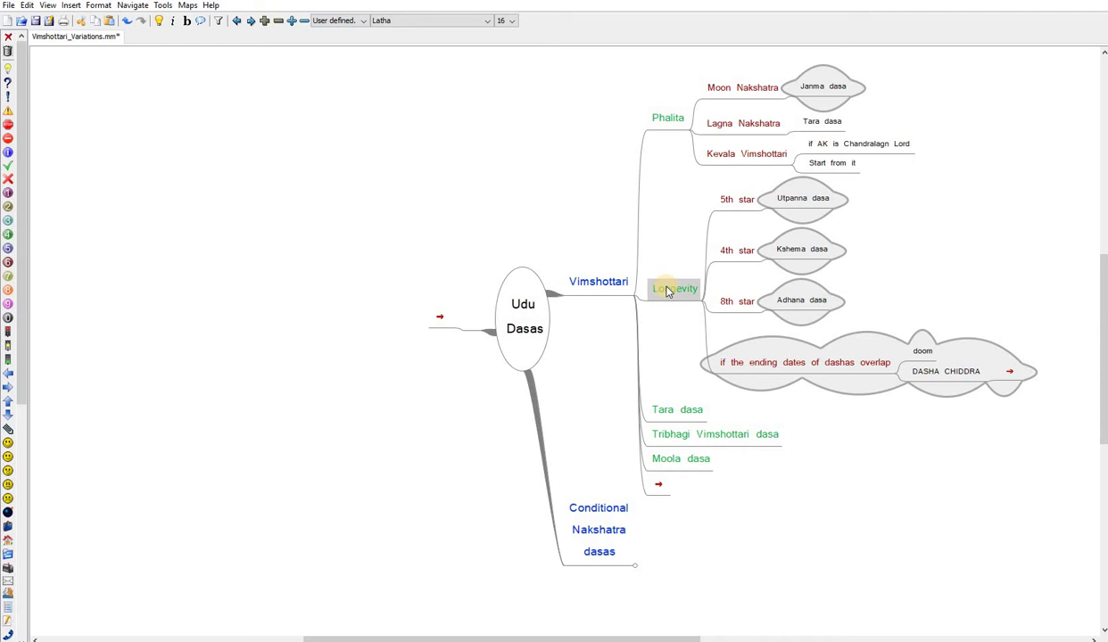
pyautogui.click(751, 93)
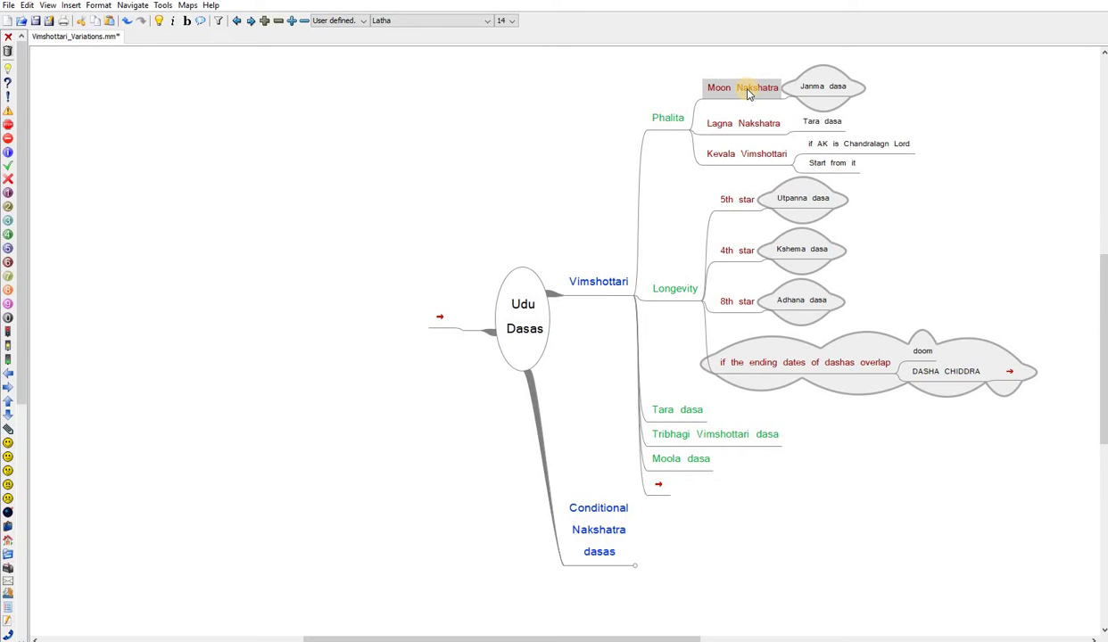
pyautogui.click(830, 89)
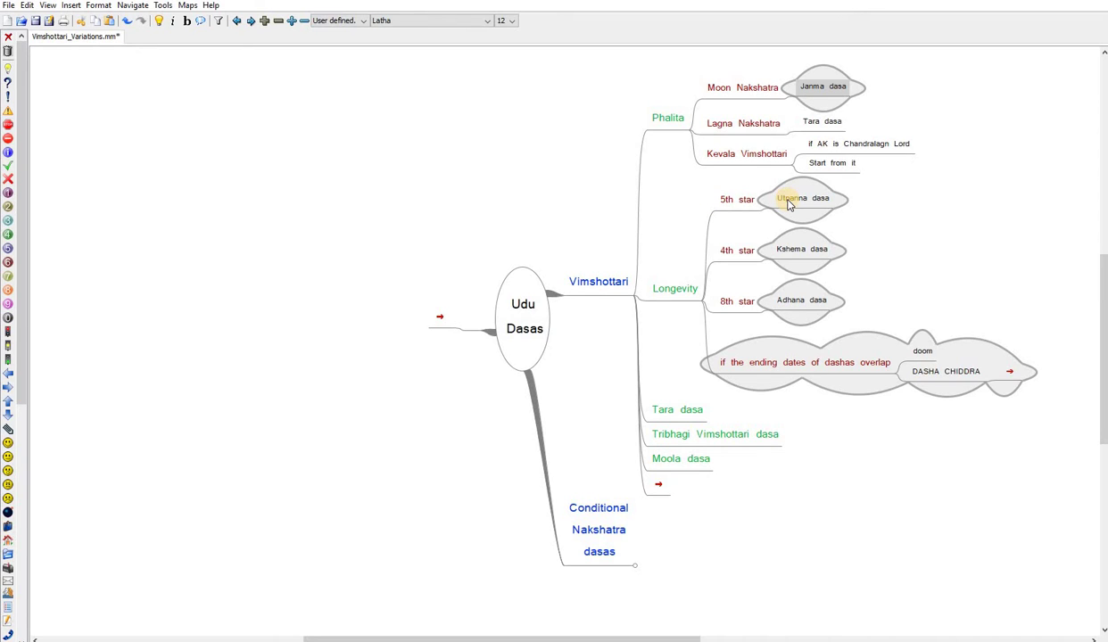
pyautogui.click(734, 199)
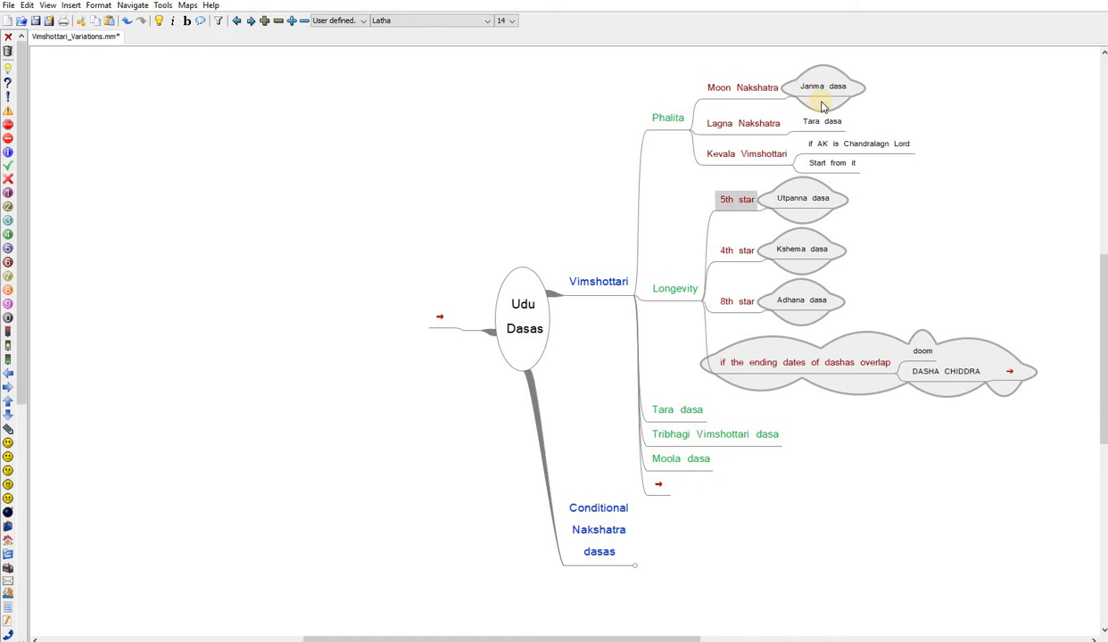
pyautogui.click(744, 89)
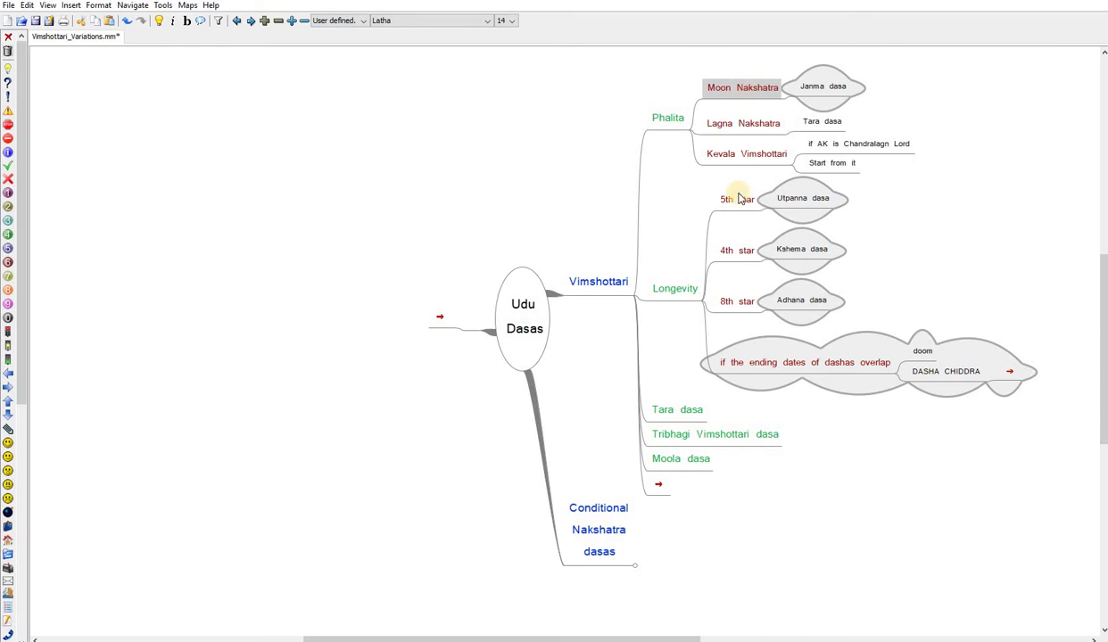
pyautogui.click(735, 254)
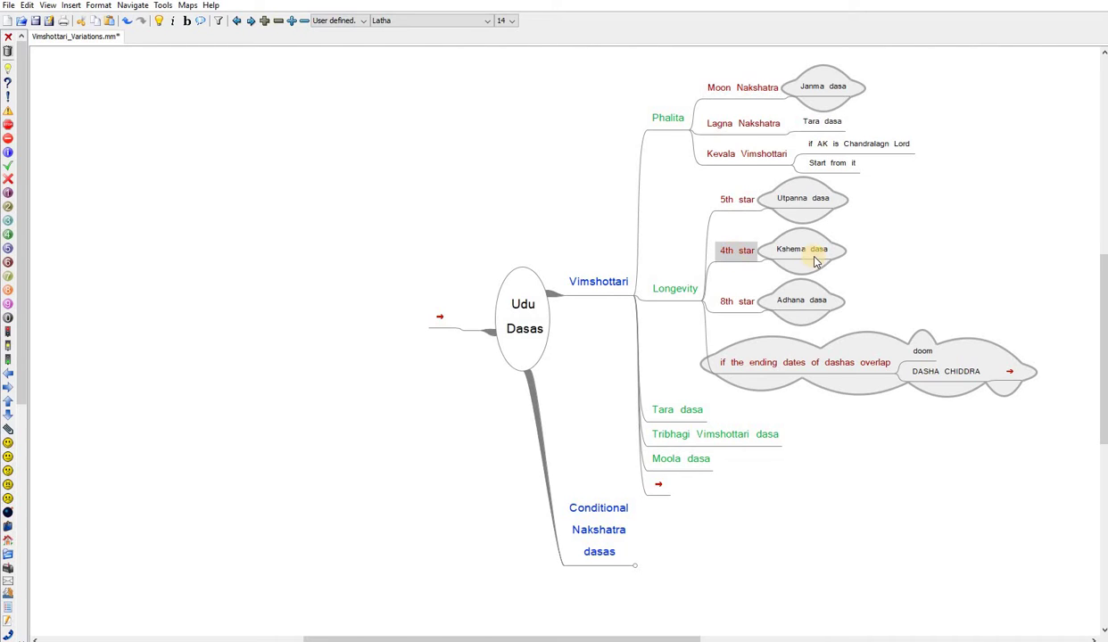
pyautogui.click(752, 306)
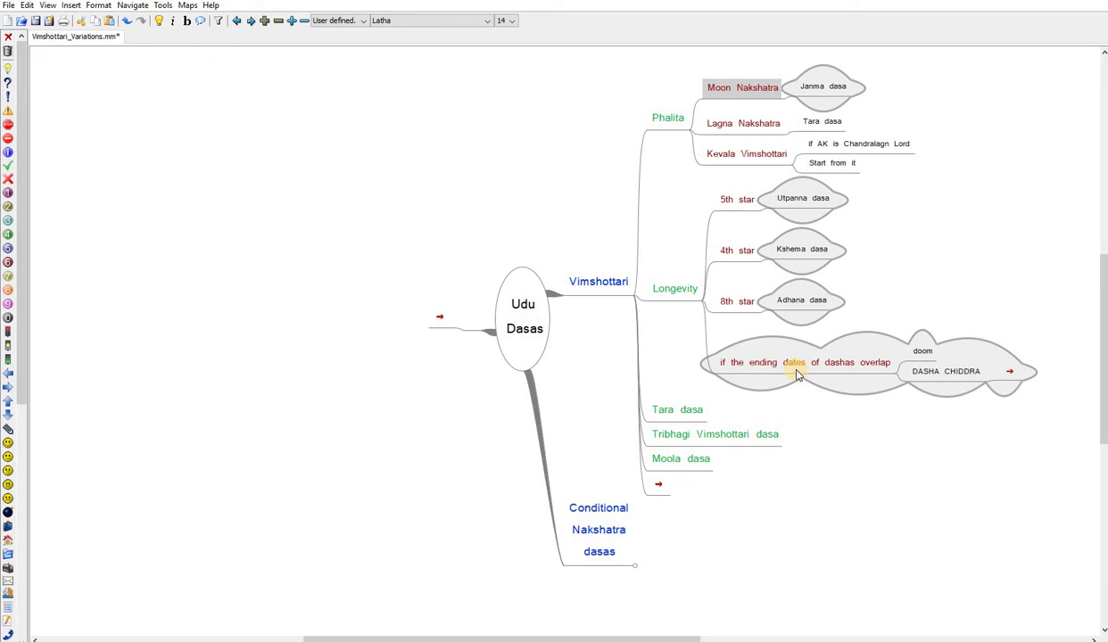
pyautogui.click(928, 352)
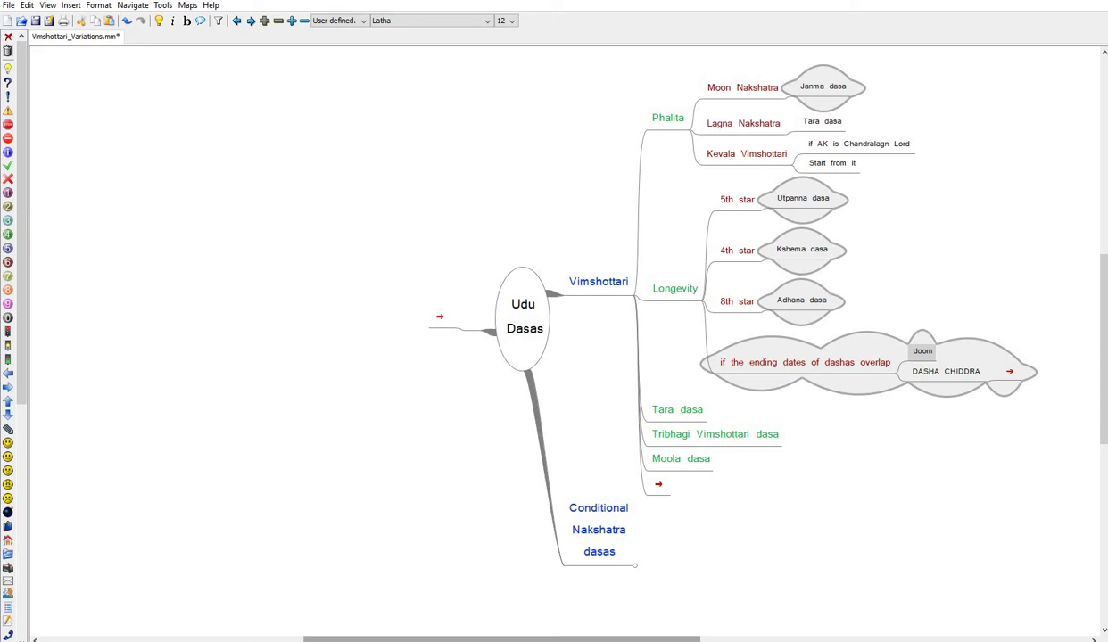
# Switch to Jagannatha Hora, look up the Moon's nakshatra in the basic chart data, and return to the dasa listing.
pyautogui.moveTo(558, 641)
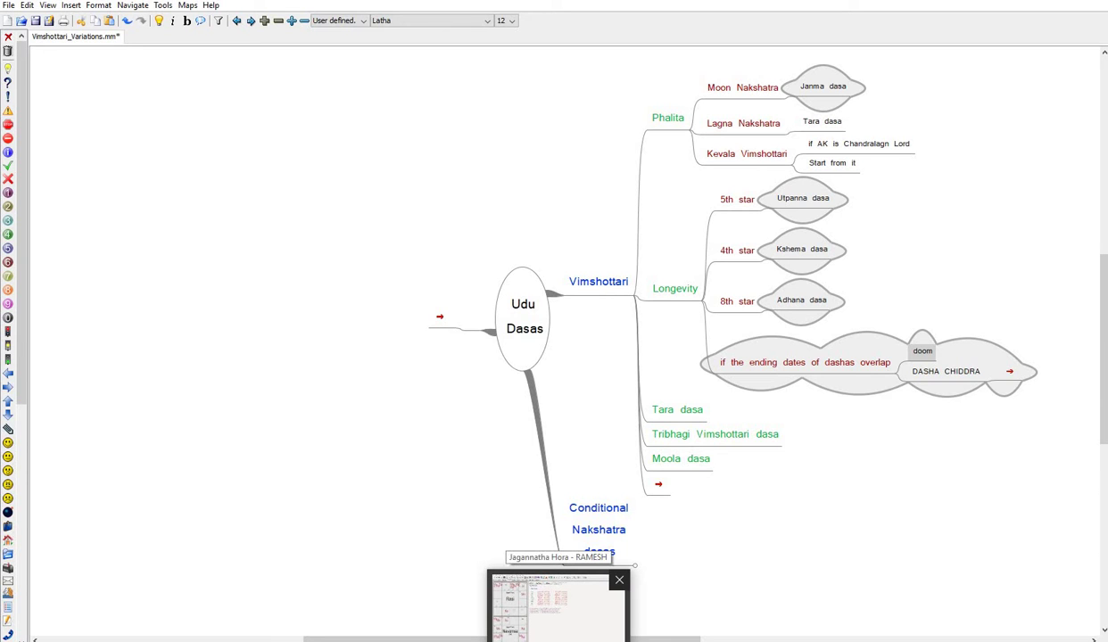
pyautogui.click(558, 607)
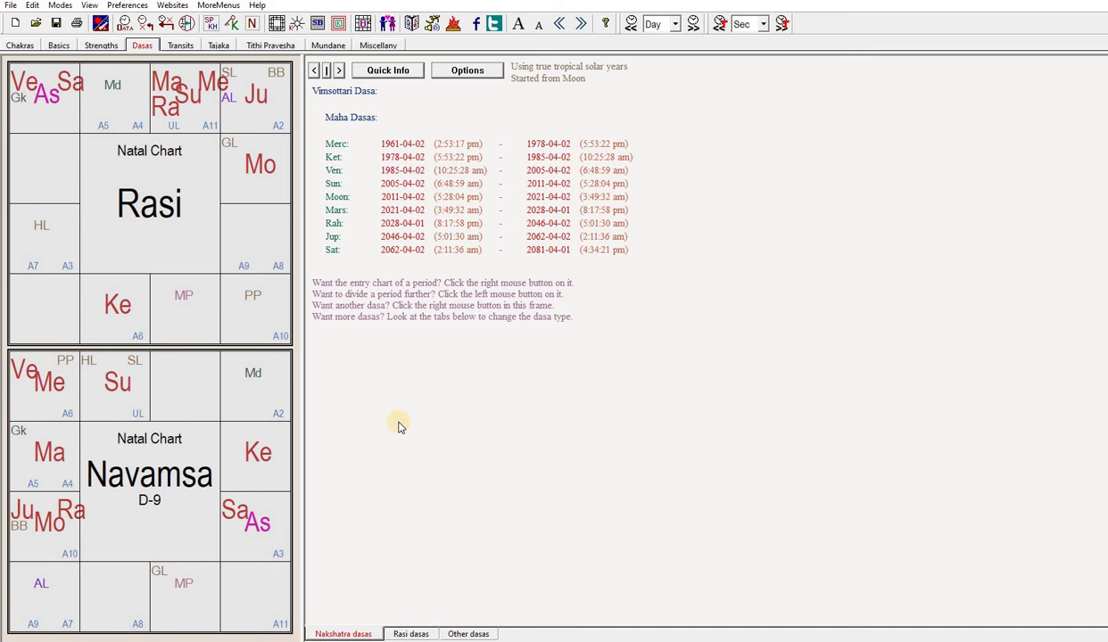
pyautogui.click(56, 45)
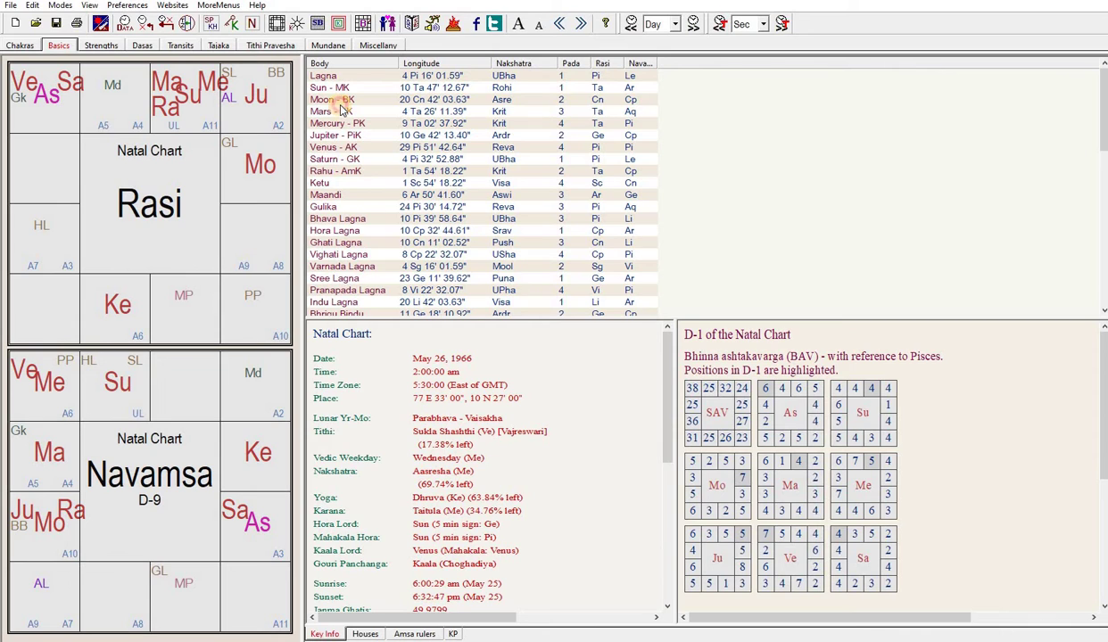
pyautogui.click(487, 103)
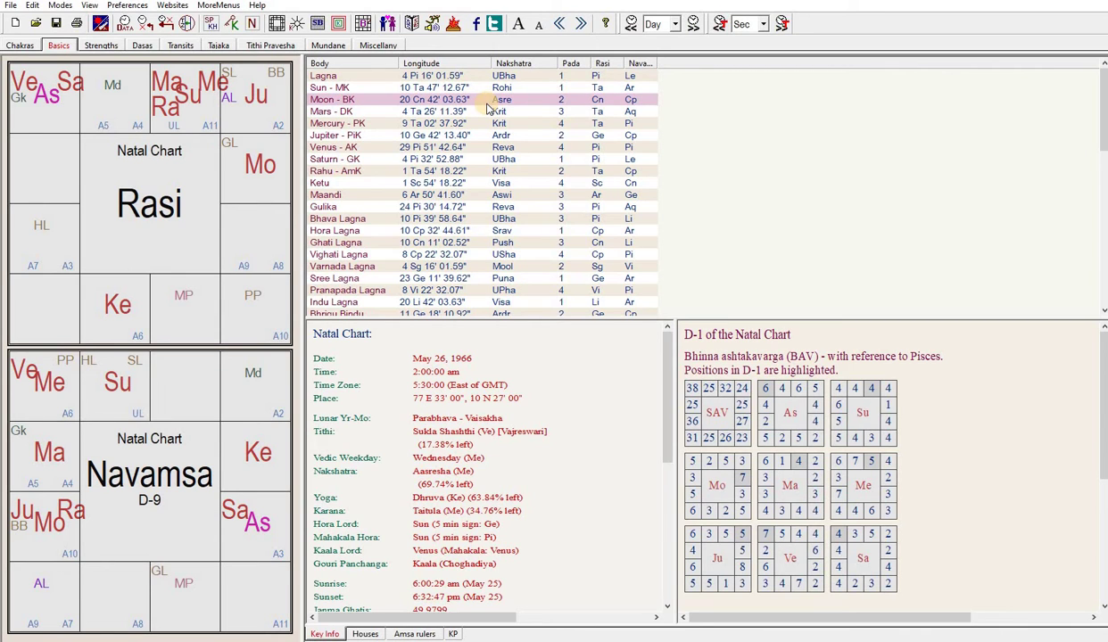
pyautogui.click(138, 45)
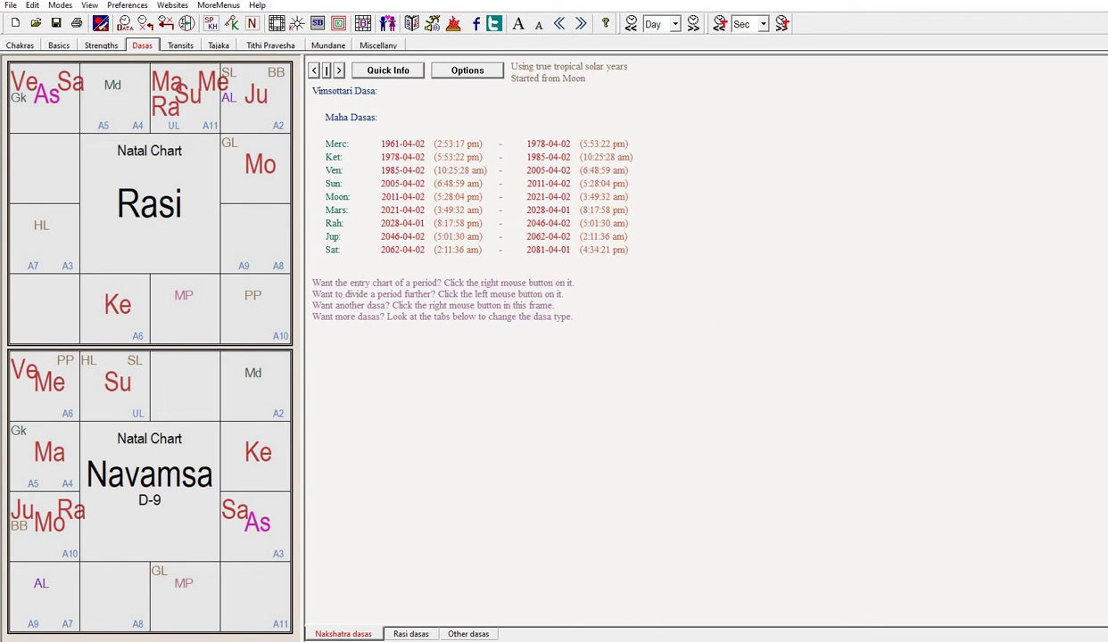
# Show the Vimshottari sheet in Excel, and copy the Moon-based Vimsottari dasa from Jagannatha Hora with the dates-only option.
pyautogui.click(630, 641)
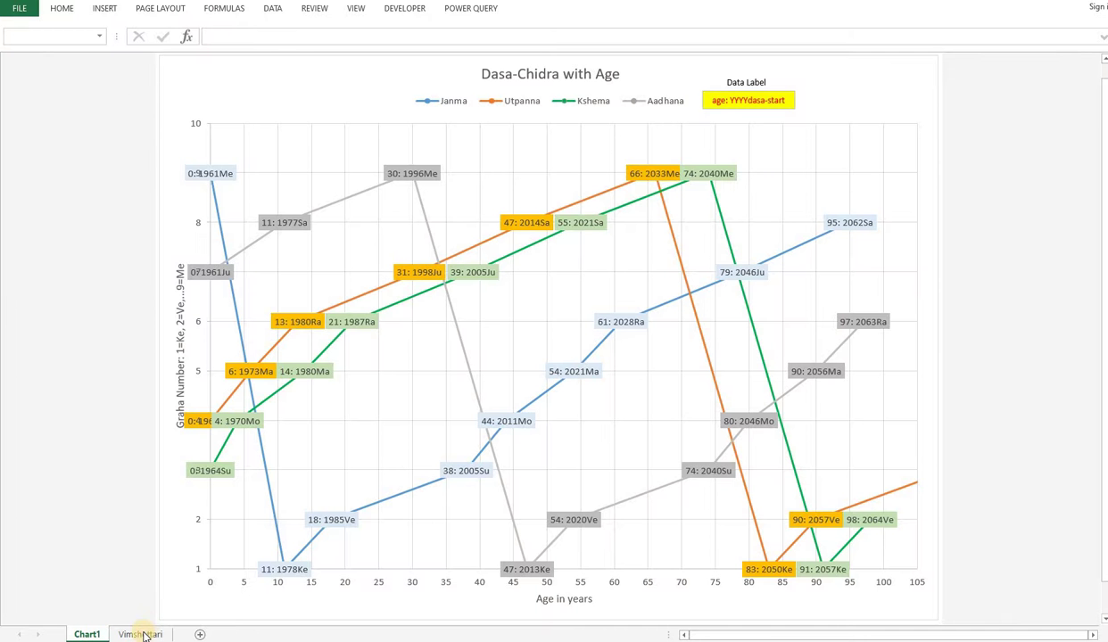
pyautogui.click(141, 634)
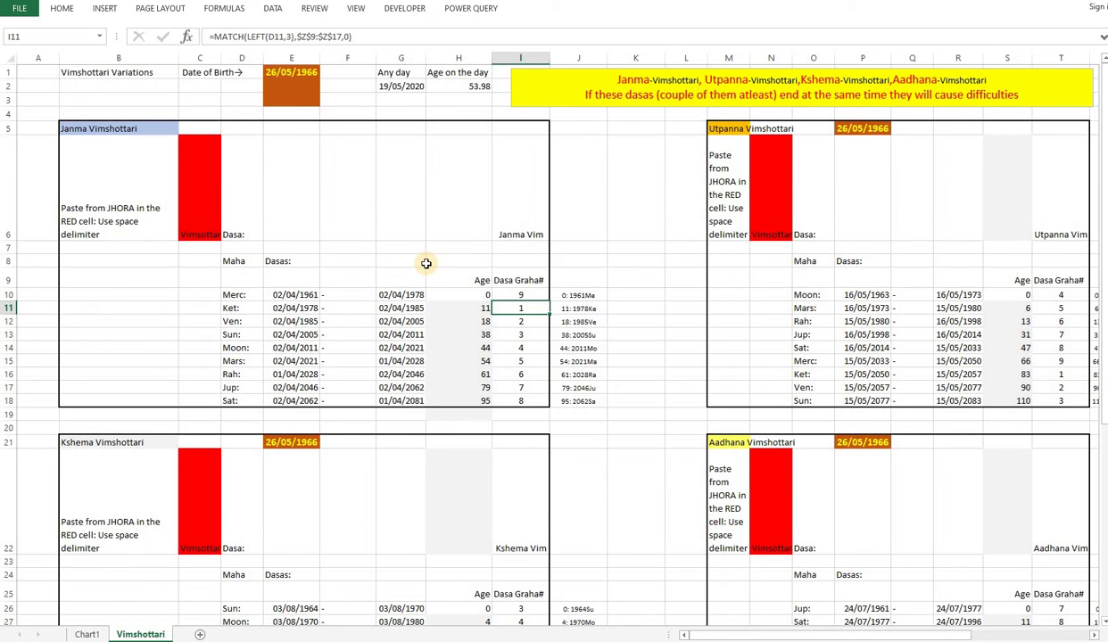
pyautogui.hotkey('alt', 'Tab')
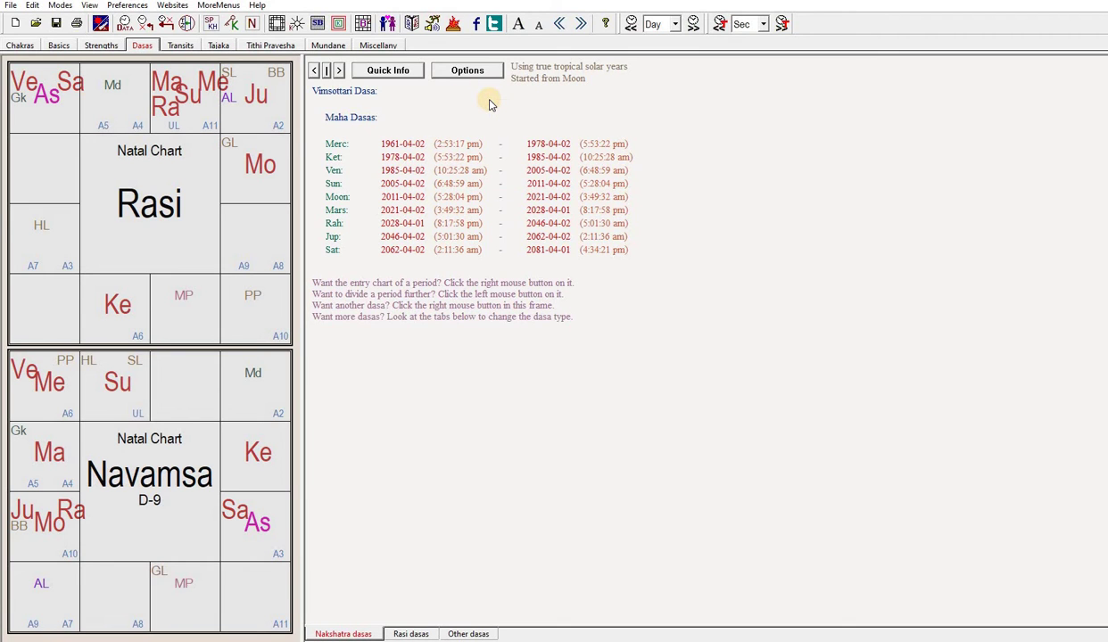
pyautogui.rightClick(490, 104)
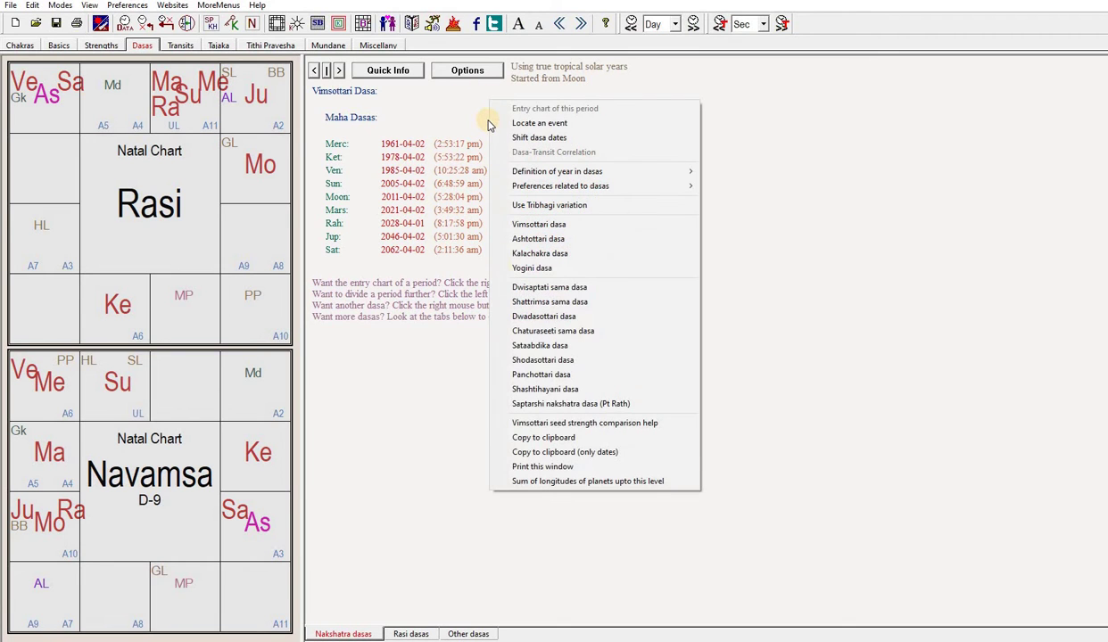
pyautogui.click(518, 456)
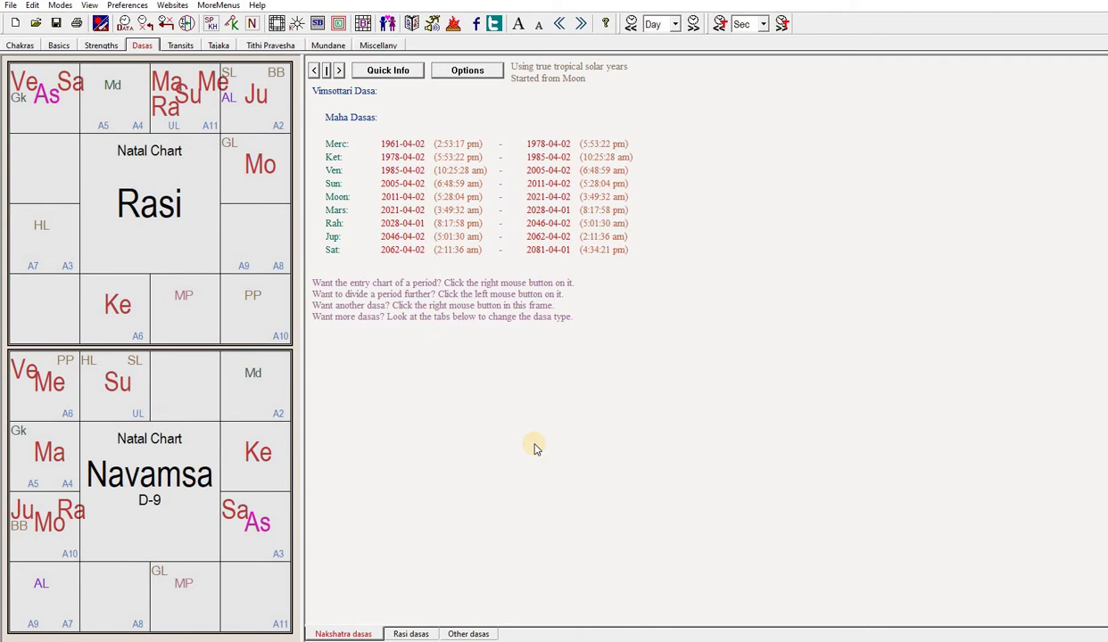
# Check which ayanamsa is used in the calculations and accept the existing selection.
pyautogui.click(129, 6)
pyautogui.moveTo(143, 20)
pyautogui.click(320, 36)
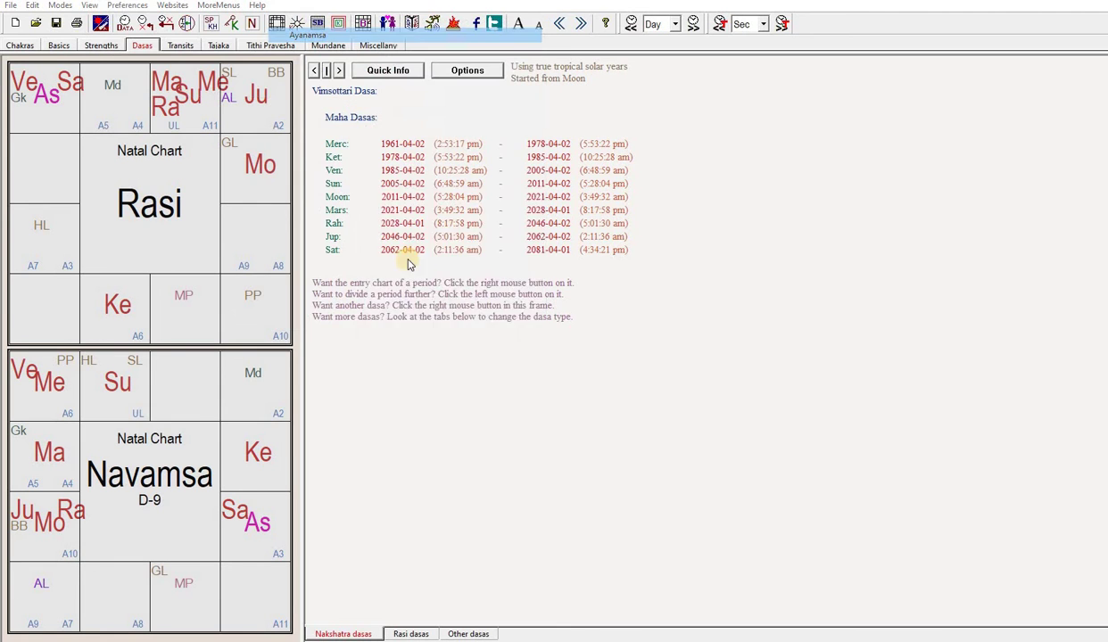
pyautogui.click(521, 430)
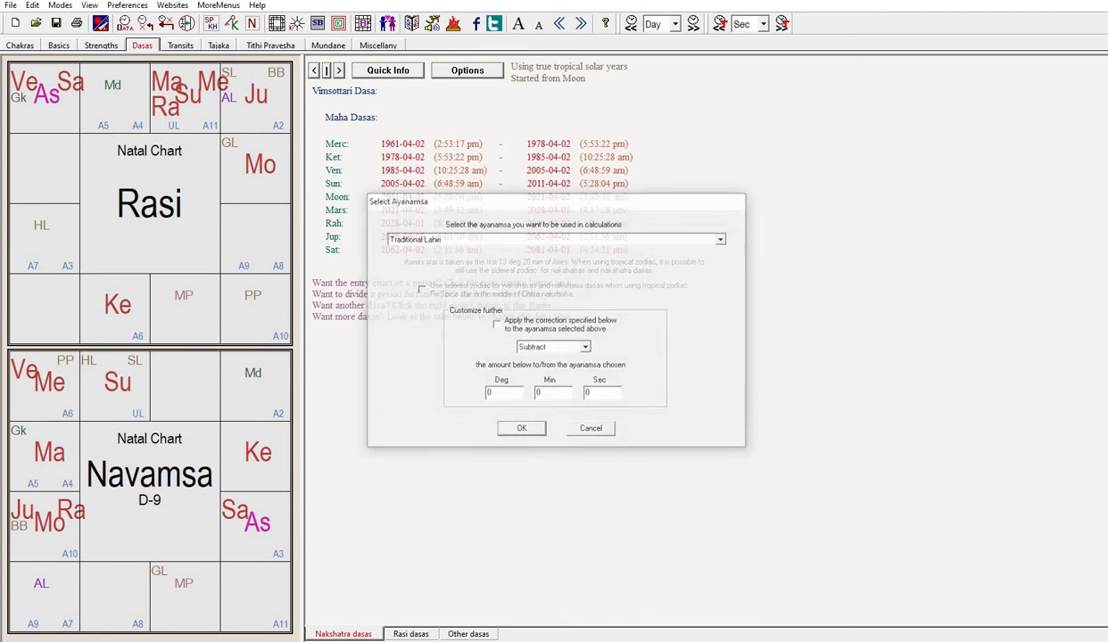
# Paste the copied dasa dates into red cell C6 of the Janma Vimshottari block in Excel, and select the date-of-birth cell E1.
pyautogui.hotkey('alt', 'Tab')
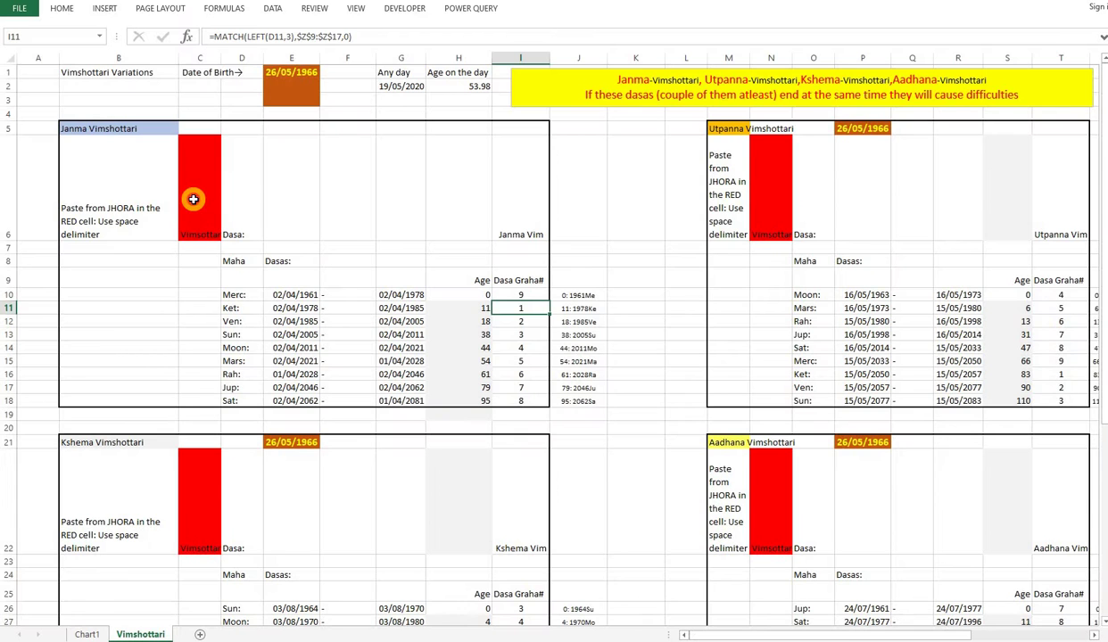
pyautogui.click(194, 200)
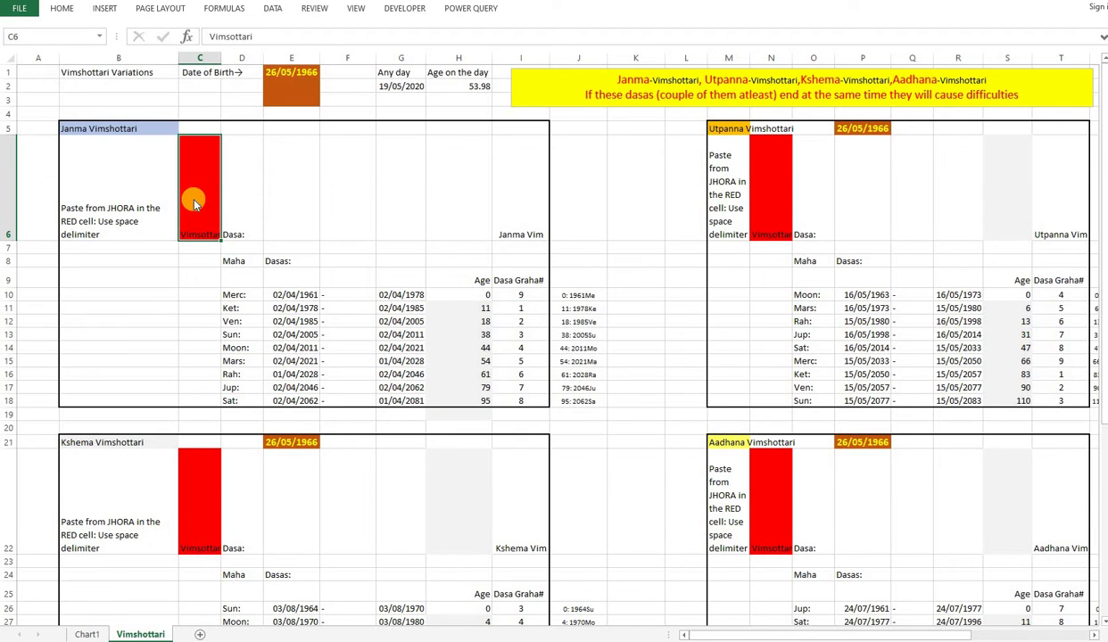
pyautogui.rightClick(191, 192)
pyautogui.click(219, 257)
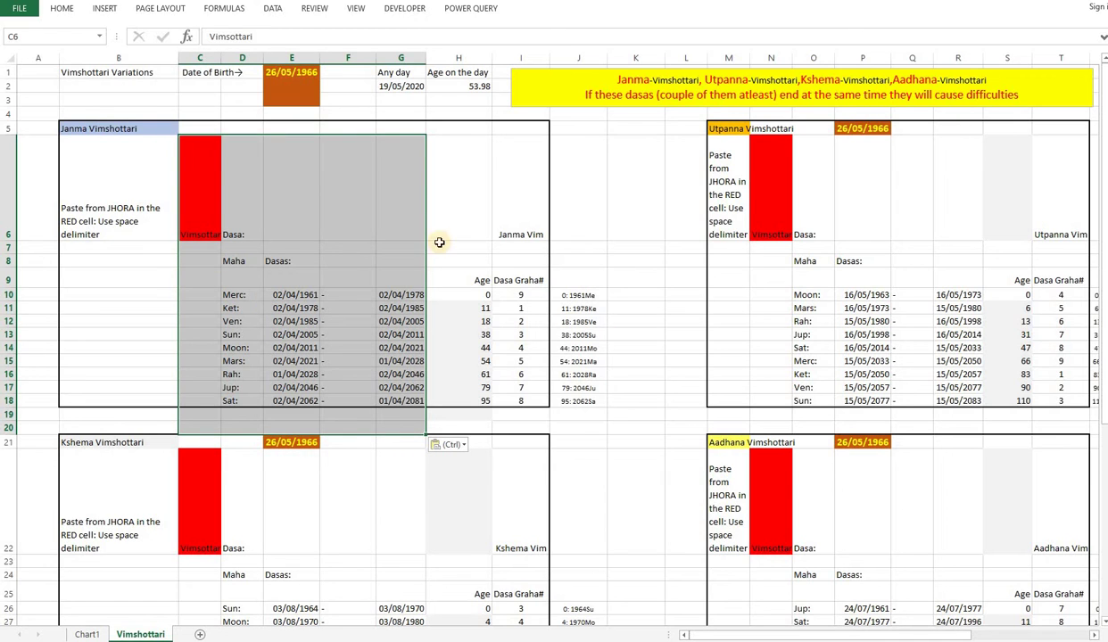
pyautogui.click(277, 71)
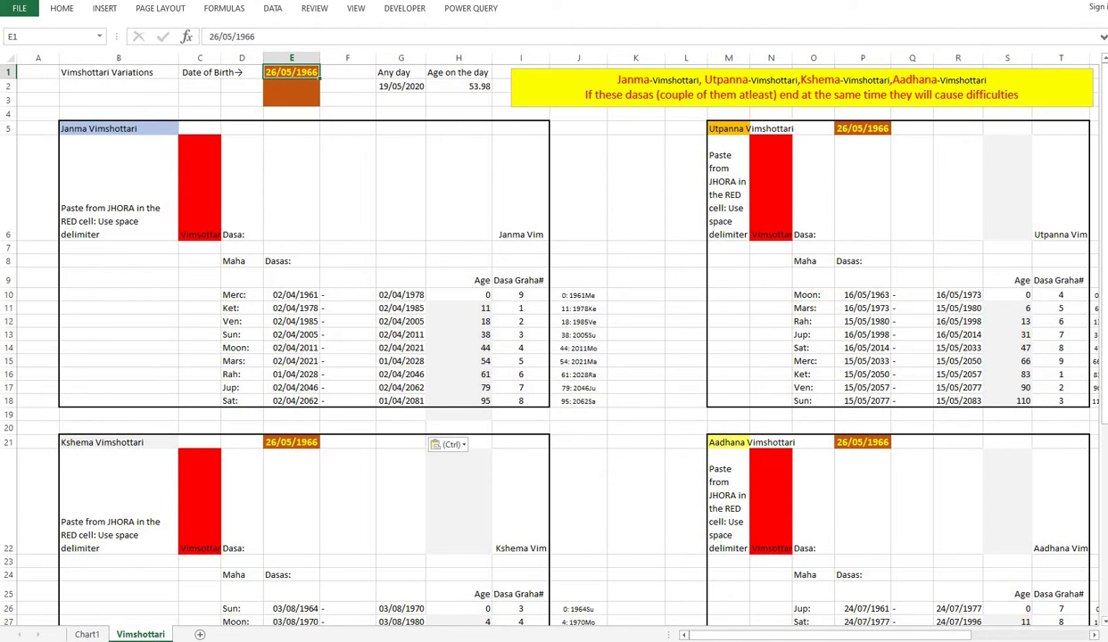
# Switch to Jagannatha Hora and set the nakshatra dasa starting point to Utpanna tara (5th star).
pyautogui.hotkey('alt', 'Tab')
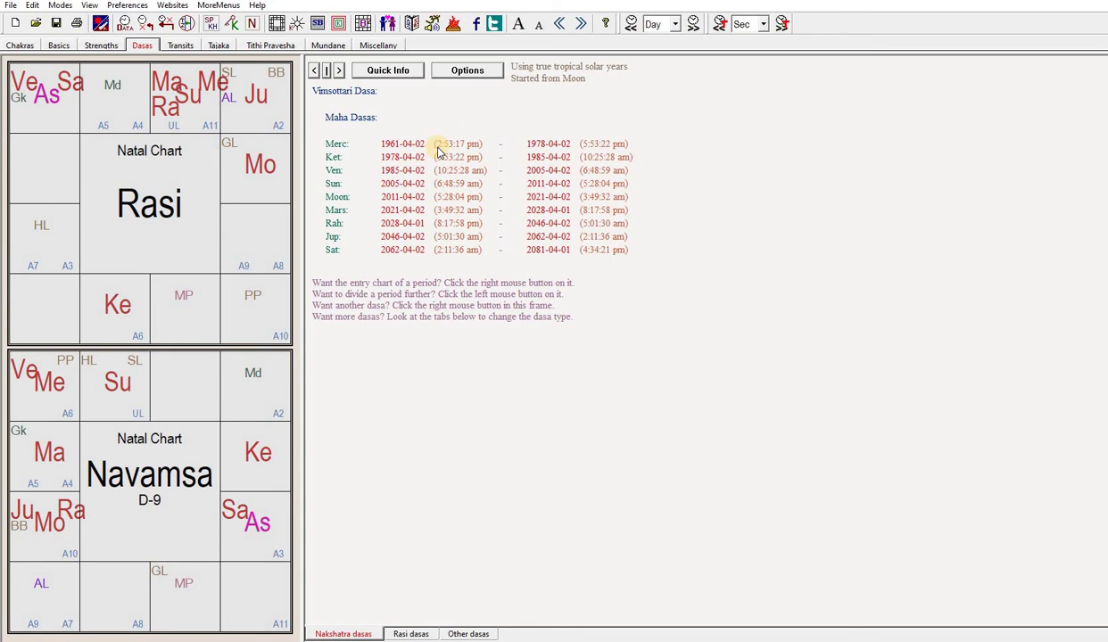
pyautogui.click(468, 72)
pyautogui.click(486, 171)
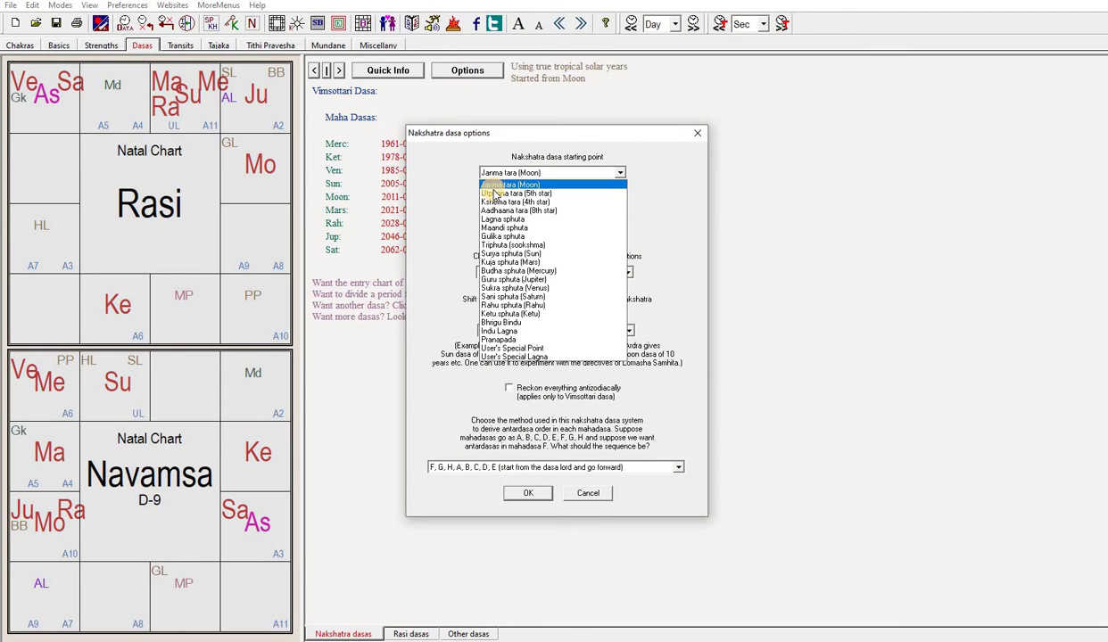
pyautogui.click(500, 193)
pyautogui.click(519, 494)
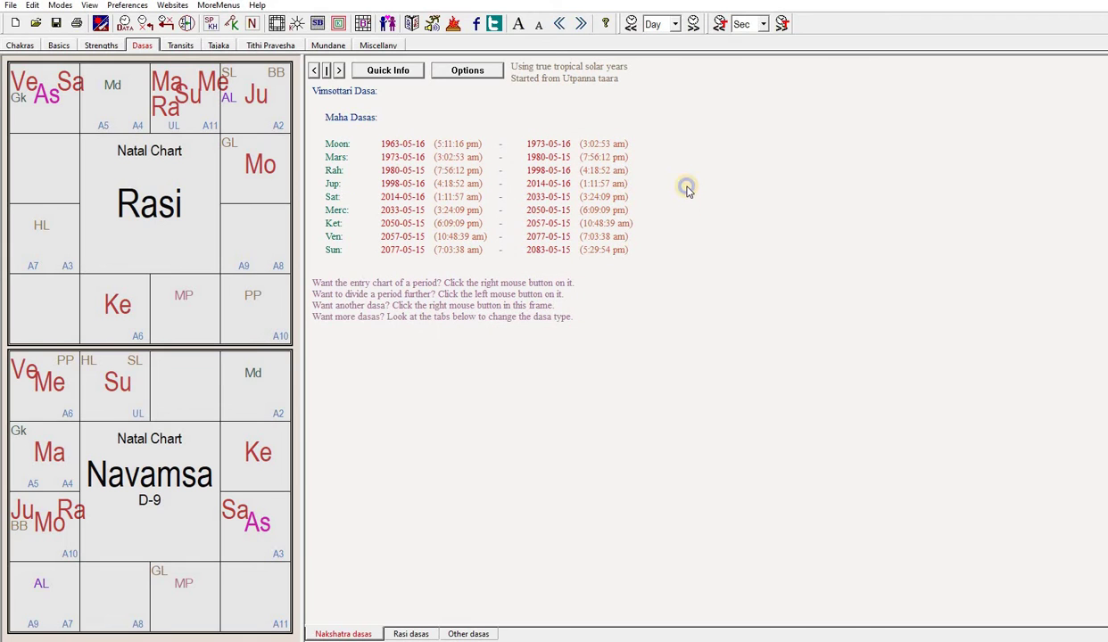
# Copy only the dates of the Utpanna dasa and paste them into red cell N6 of Excel's Utpanna Vimshottari block.
pyautogui.rightClick(687, 190)
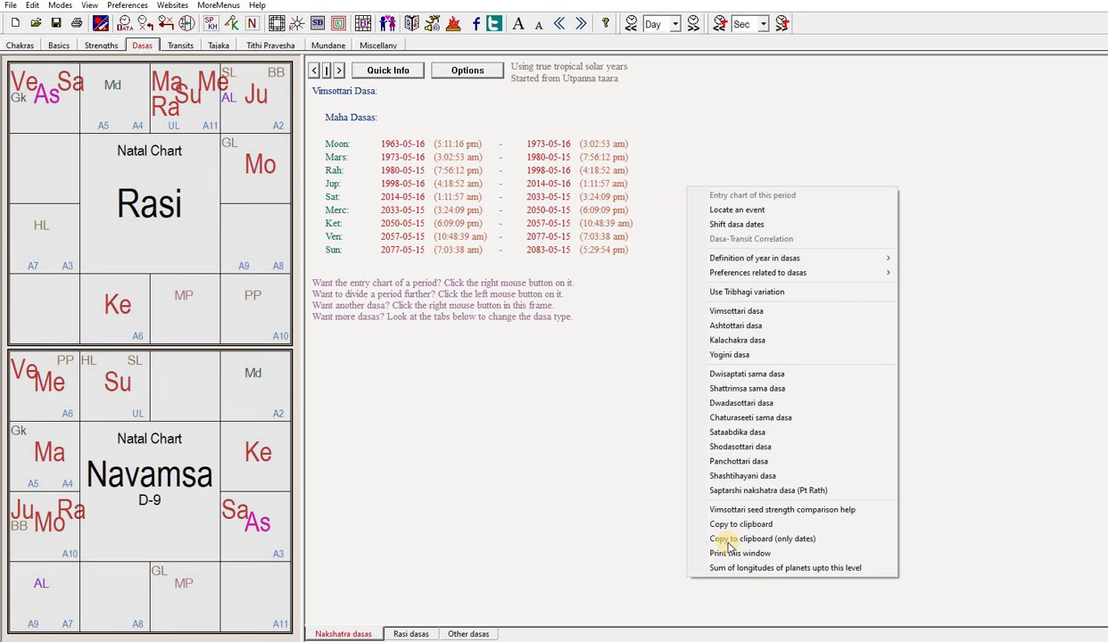
pyautogui.click(773, 540)
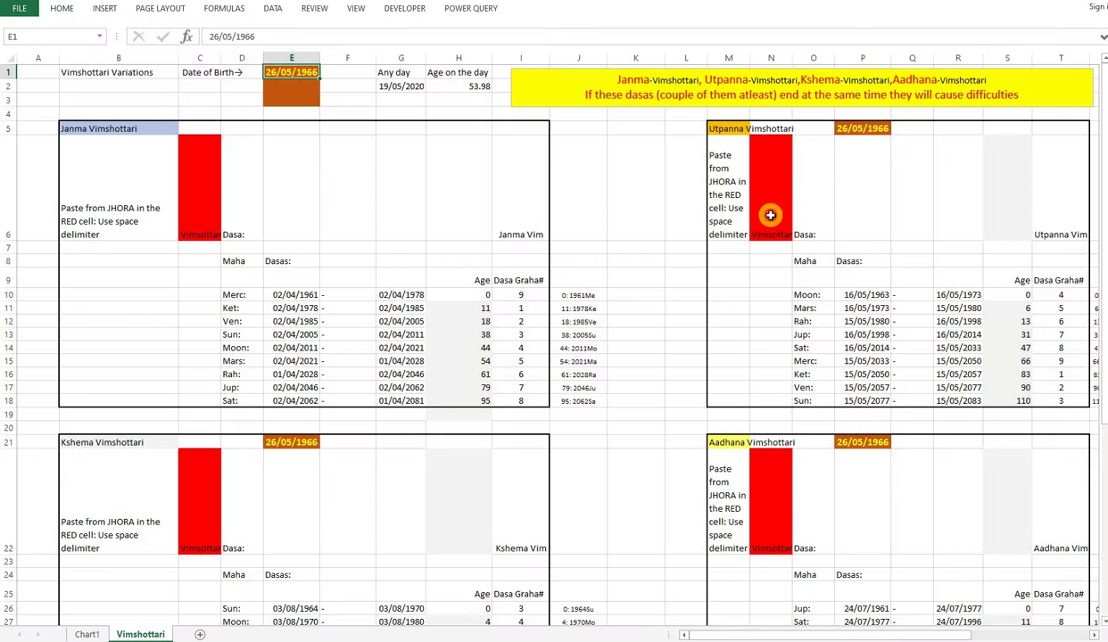
pyautogui.hotkey('alt', 'Tab')
pyautogui.click(749, 209)
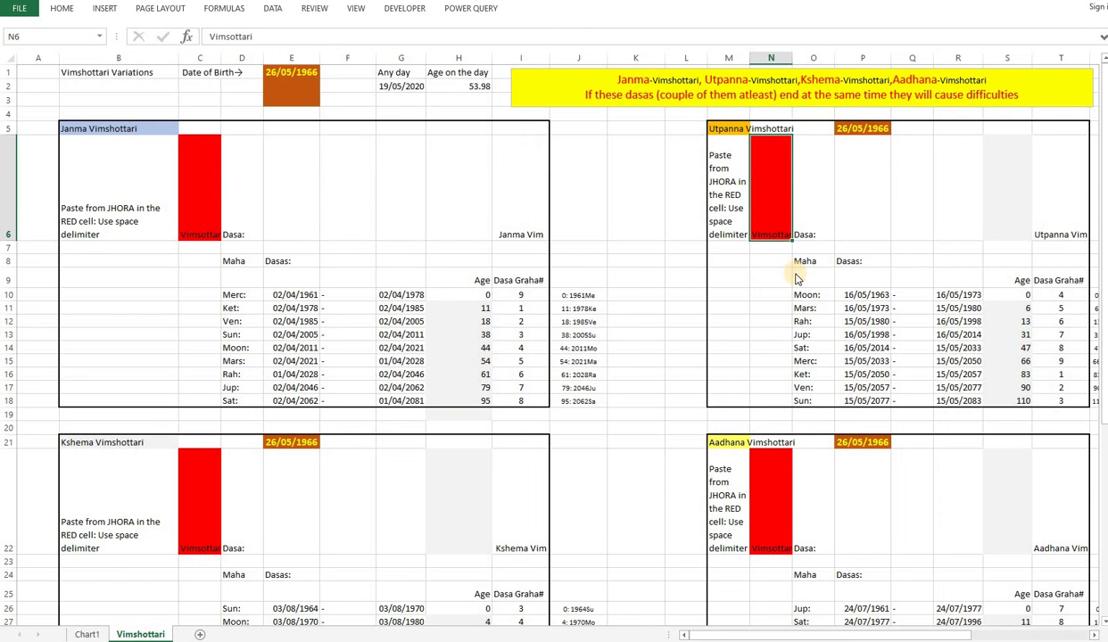
pyautogui.rightClick(768, 211)
pyautogui.click(773, 268)
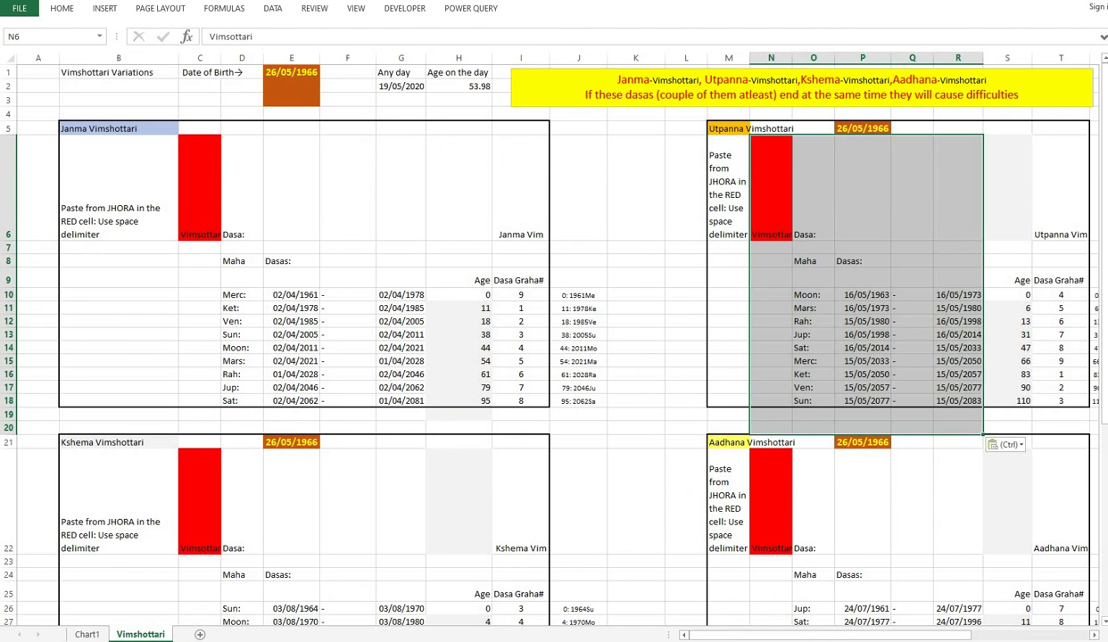
# Switch to Jagannatha Hora and set the nakshatra dasa starting point to Kshema tara (4th star).
pyautogui.hotkey('alt', 'Tab')
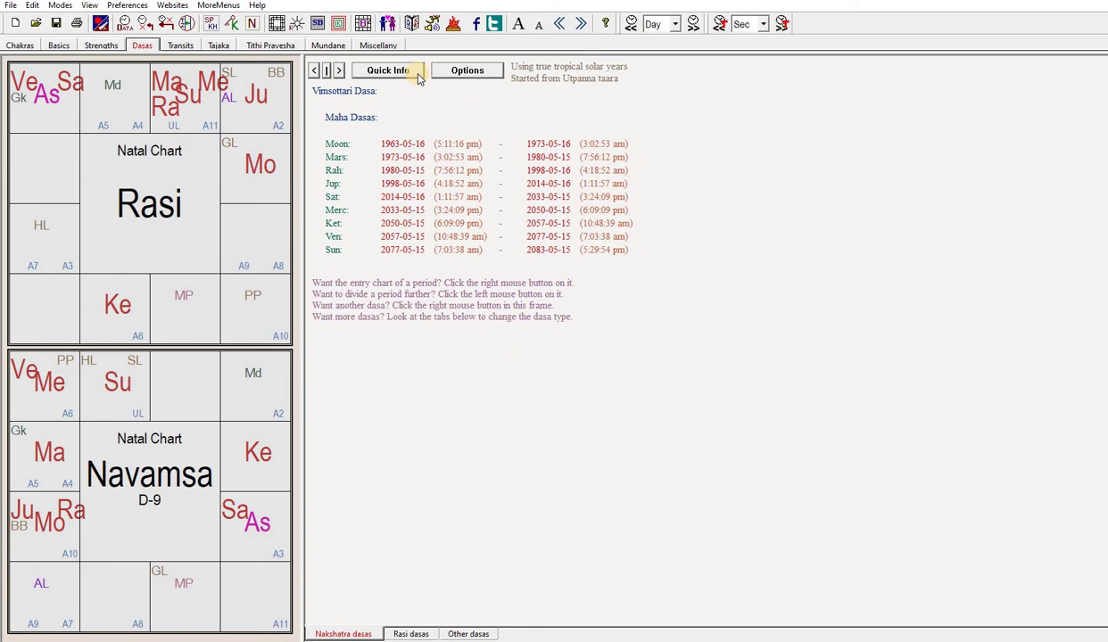
pyautogui.click(454, 70)
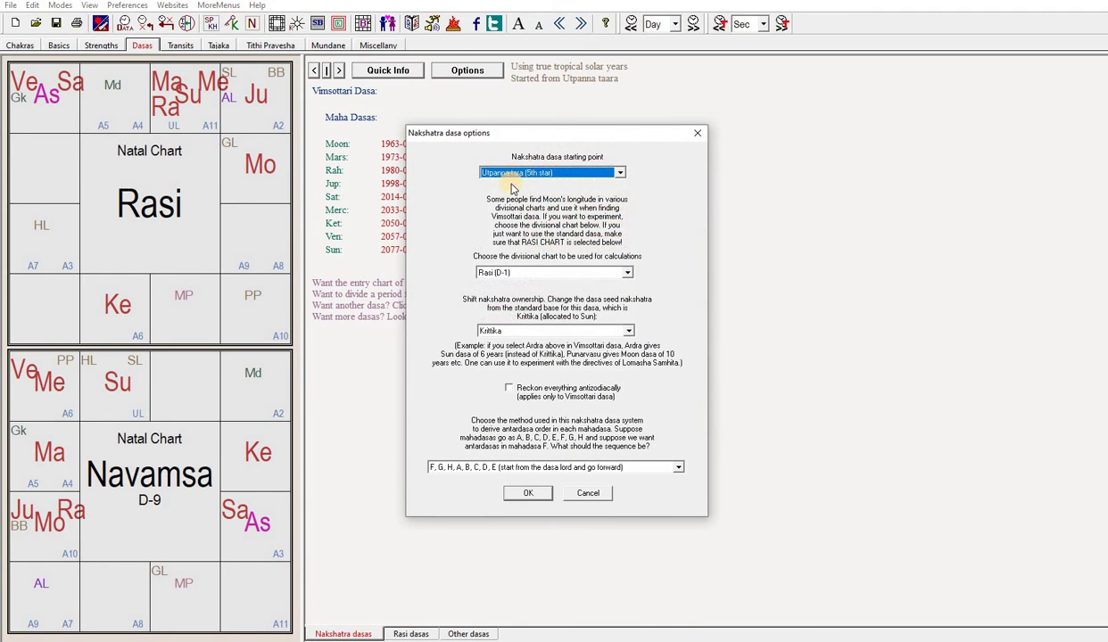
pyautogui.click(518, 174)
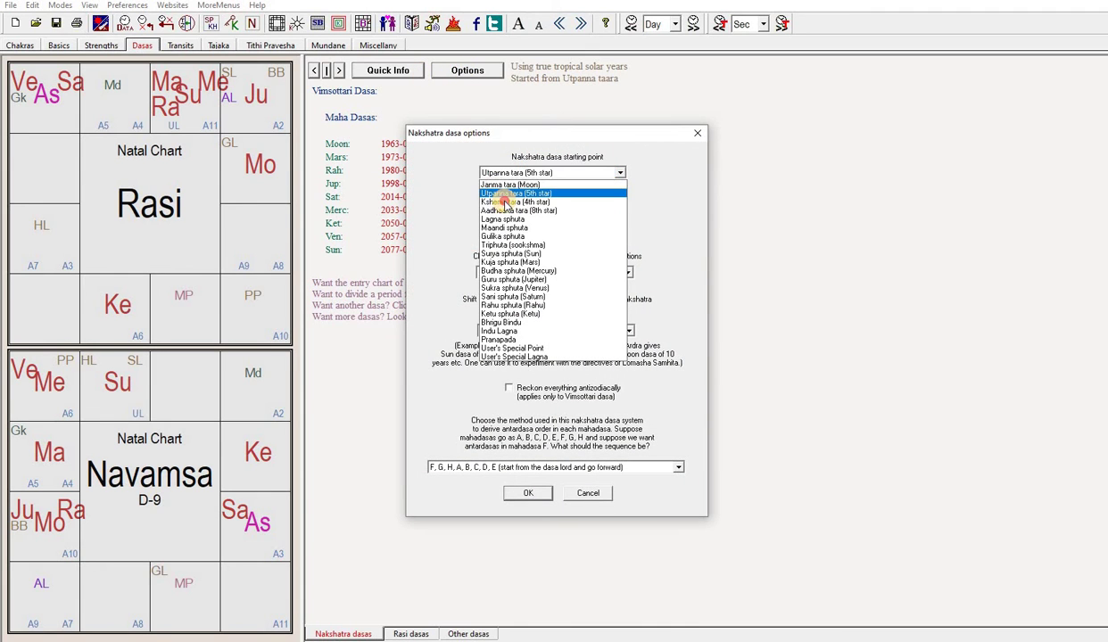
pyautogui.click(528, 493)
# Copy only the dates of the Kshema dasa and paste them into red cell C22 of Excel's Kshema Vimshottari block.
pyautogui.rightClick(677, 130)
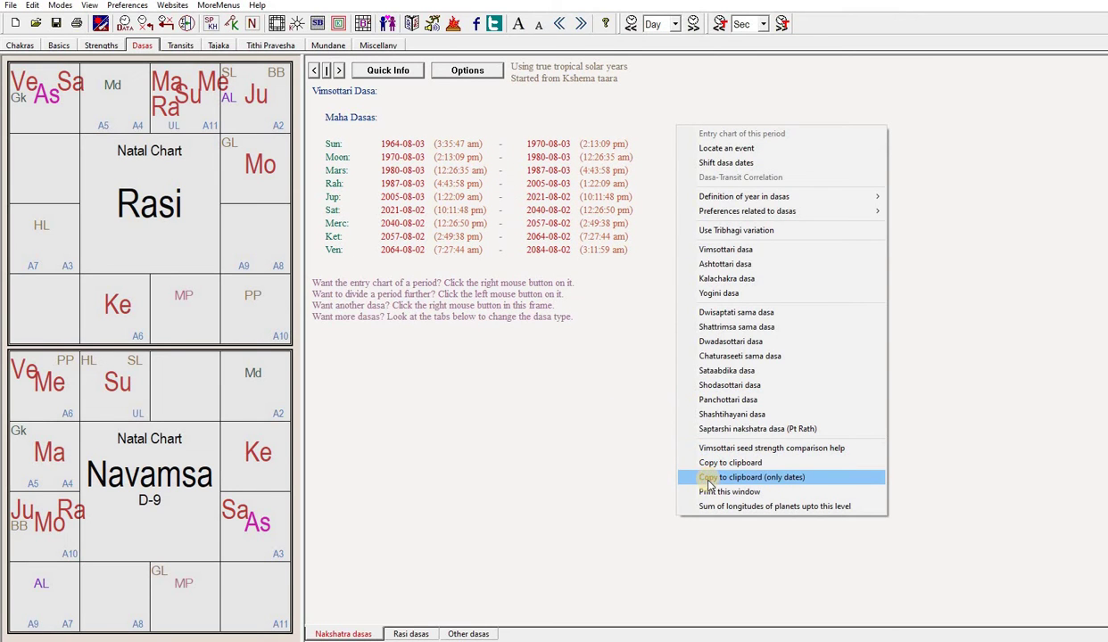
pyautogui.click(709, 480)
pyautogui.hotkey('alt', 'Tab')
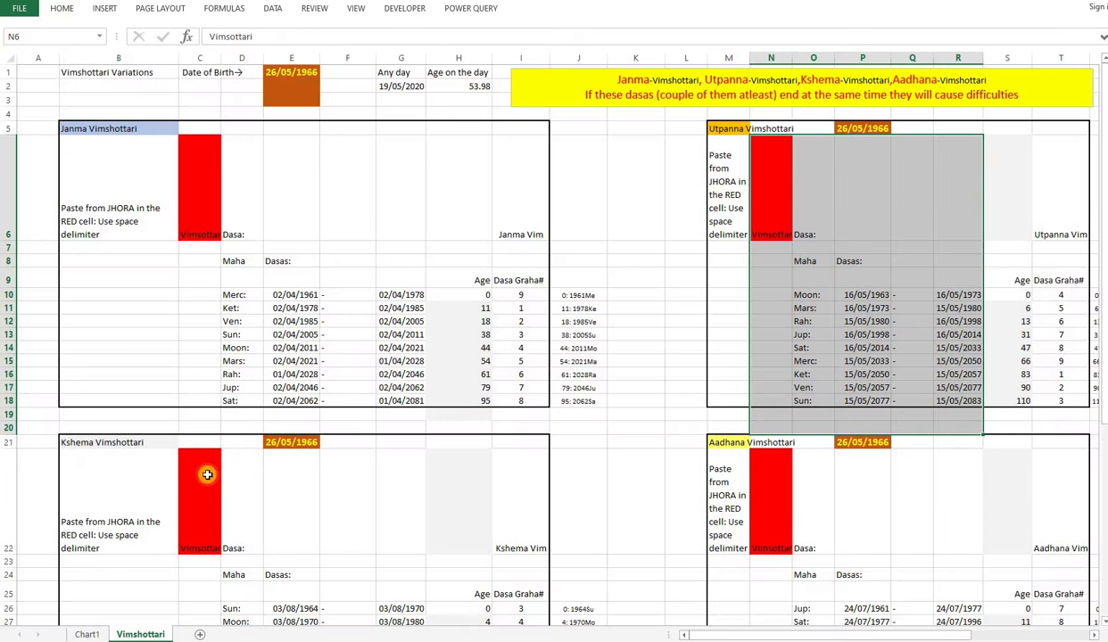
pyautogui.rightClick(204, 480)
pyautogui.click(235, 277)
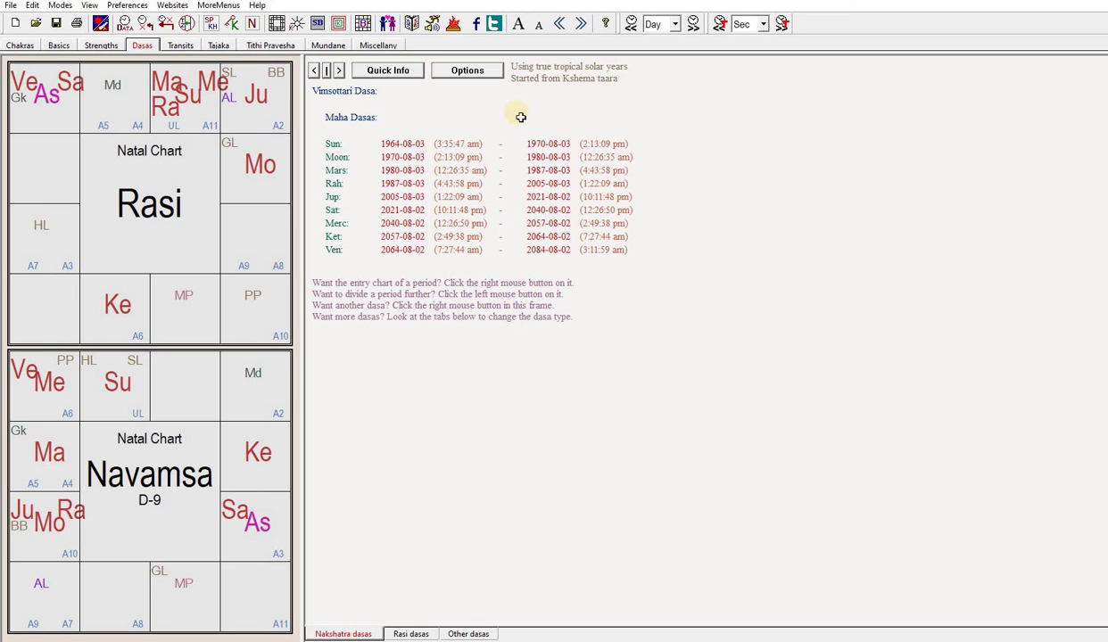
# Switch back to Jagannatha Hora and set the nakshatra dasa starting point to Aadhaana tara (8th star).
pyautogui.hotkey('alt', 'Tab')
pyautogui.click(487, 73)
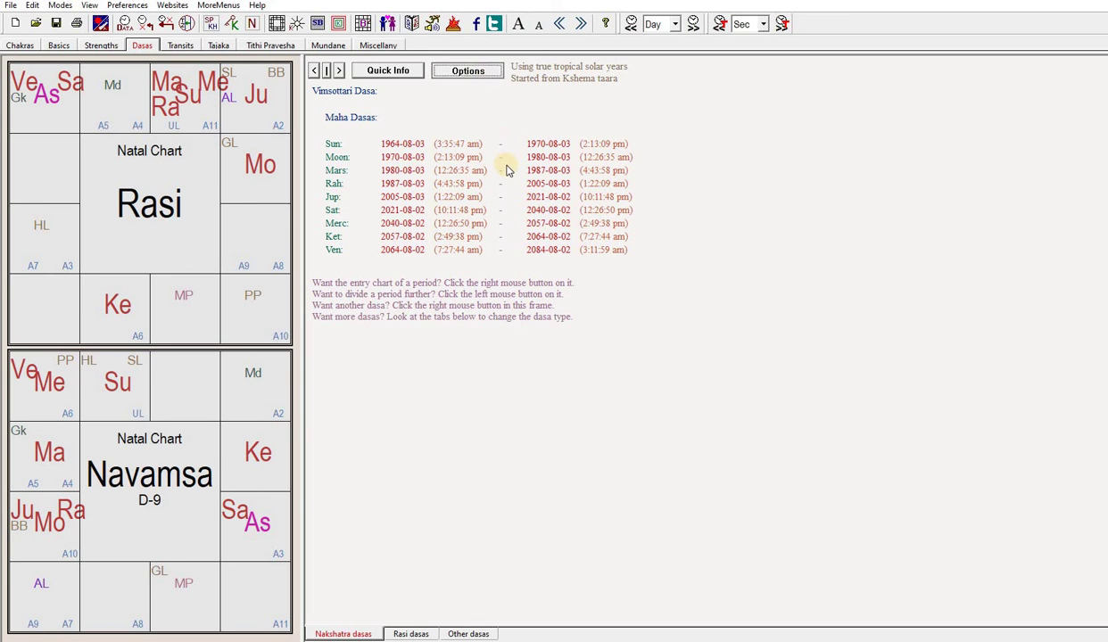
pyautogui.click(497, 172)
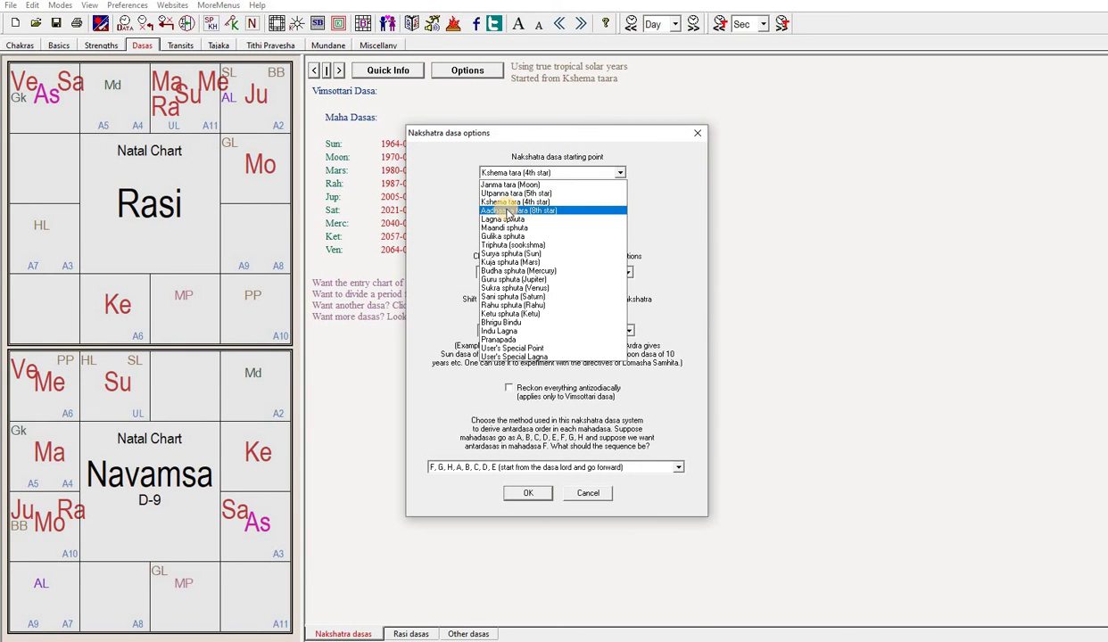
pyautogui.click(527, 497)
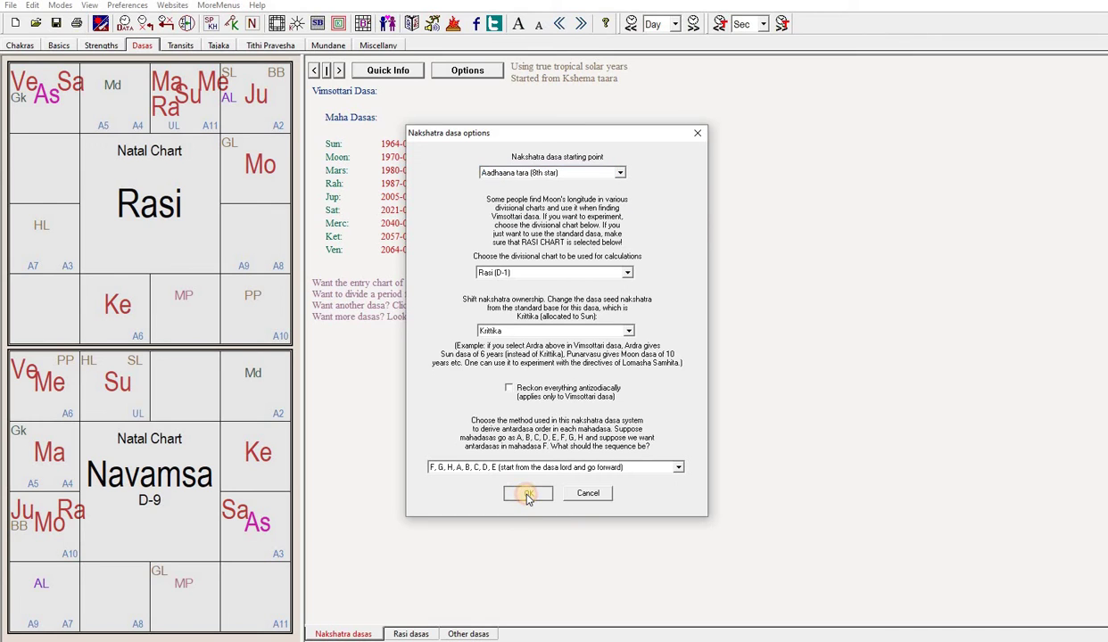
# Copy only the dates of the Aadhaana dasa and paste them into red cell N22 of Excel's Aadhana Vimshottari block.
pyautogui.rightClick(741, 158)
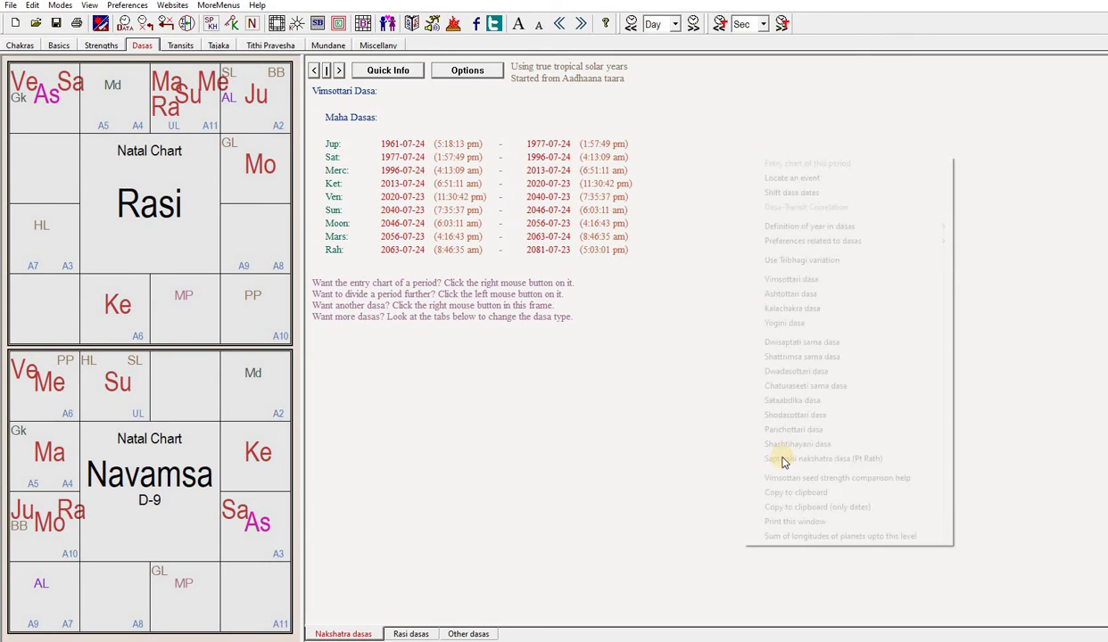
pyautogui.press('Return')
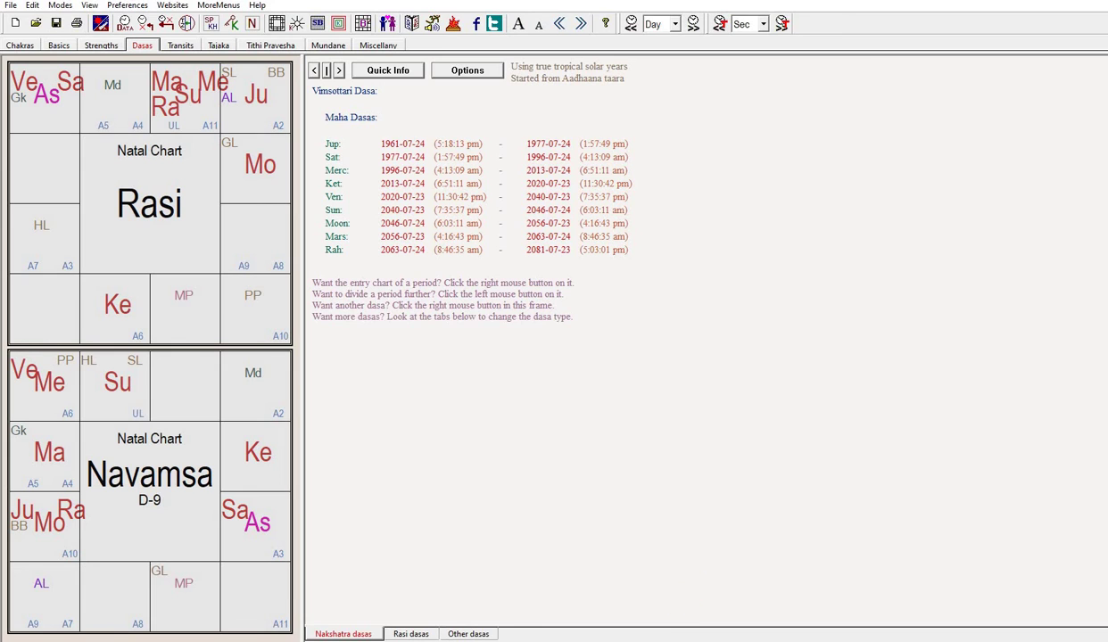
pyautogui.hotkey('alt', 'Tab')
pyautogui.rightClick(782, 509)
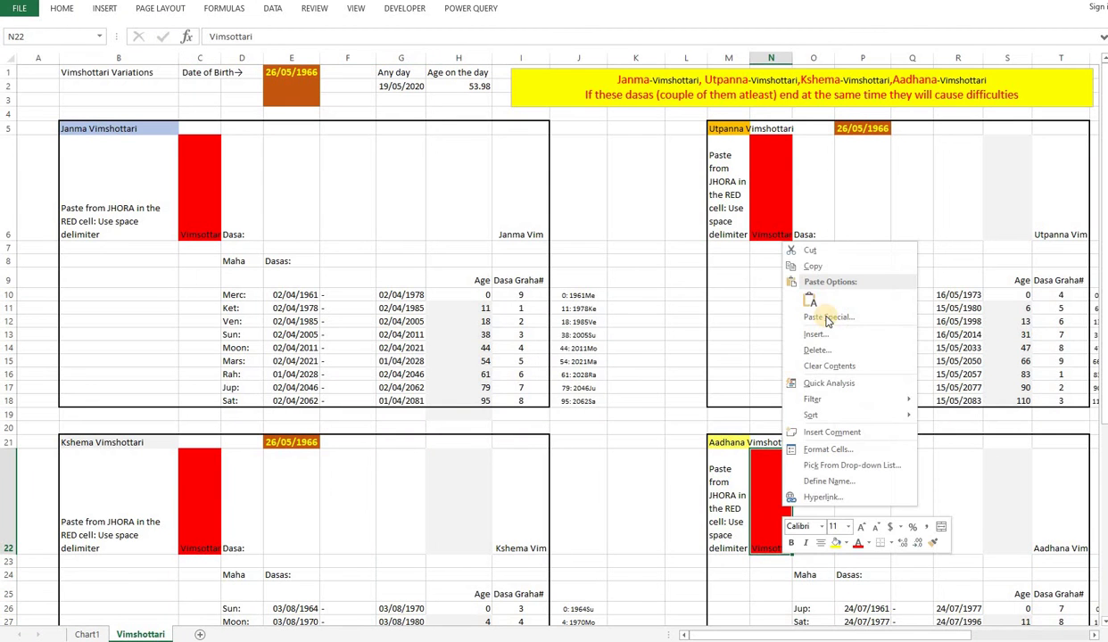
pyautogui.click(814, 299)
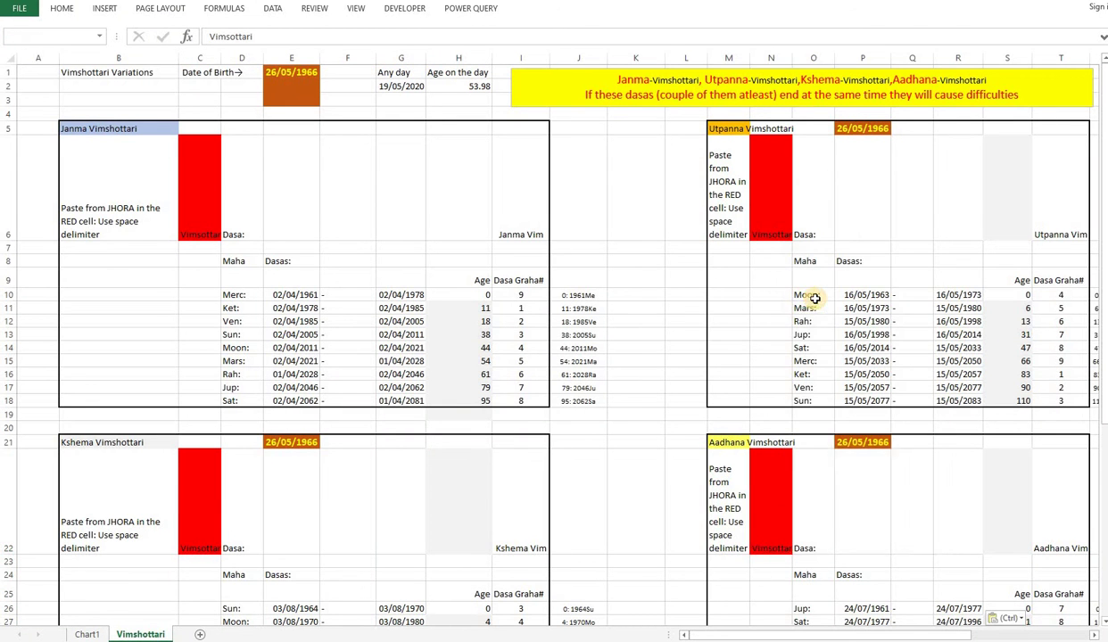
pyautogui.click(675, 373)
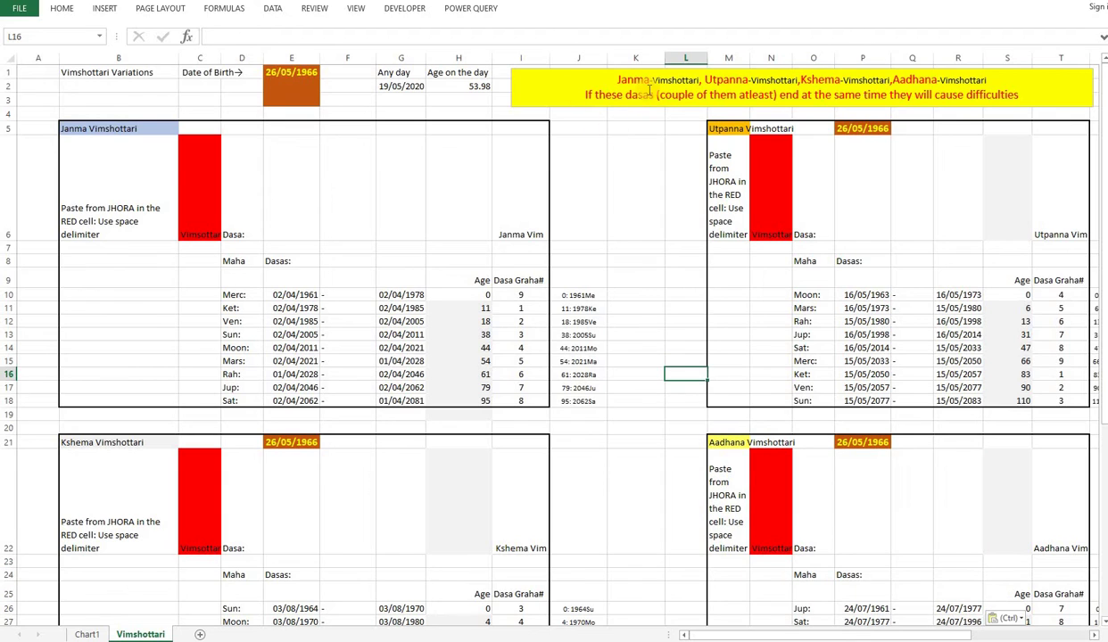
pyautogui.click(705, 81)
# Go through Text to Columns for red cell C6 as delimited data with tab and space delimiters, and leave the wizard without applying it.
pyautogui.click(199, 209)
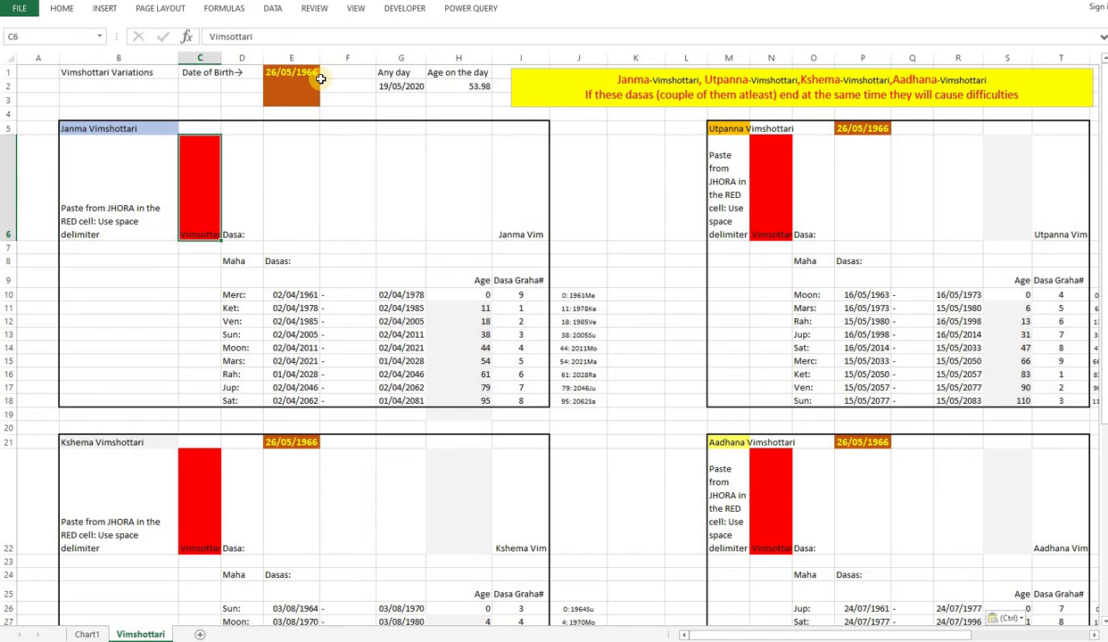
pyautogui.click(273, 9)
pyautogui.click(440, 92)
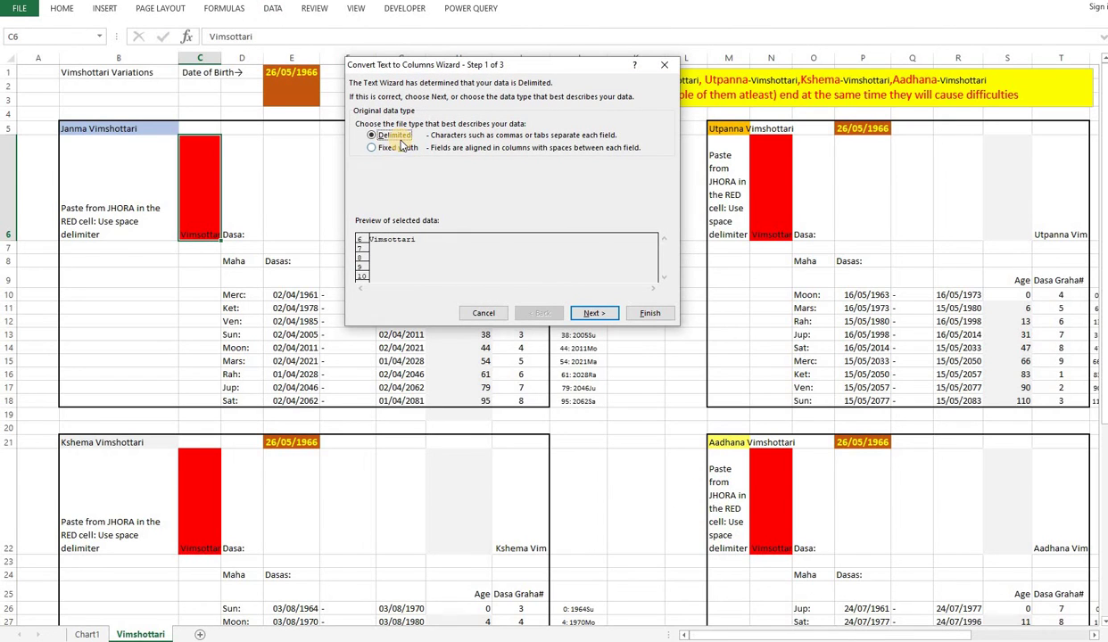
pyautogui.click(589, 312)
pyautogui.click(362, 159)
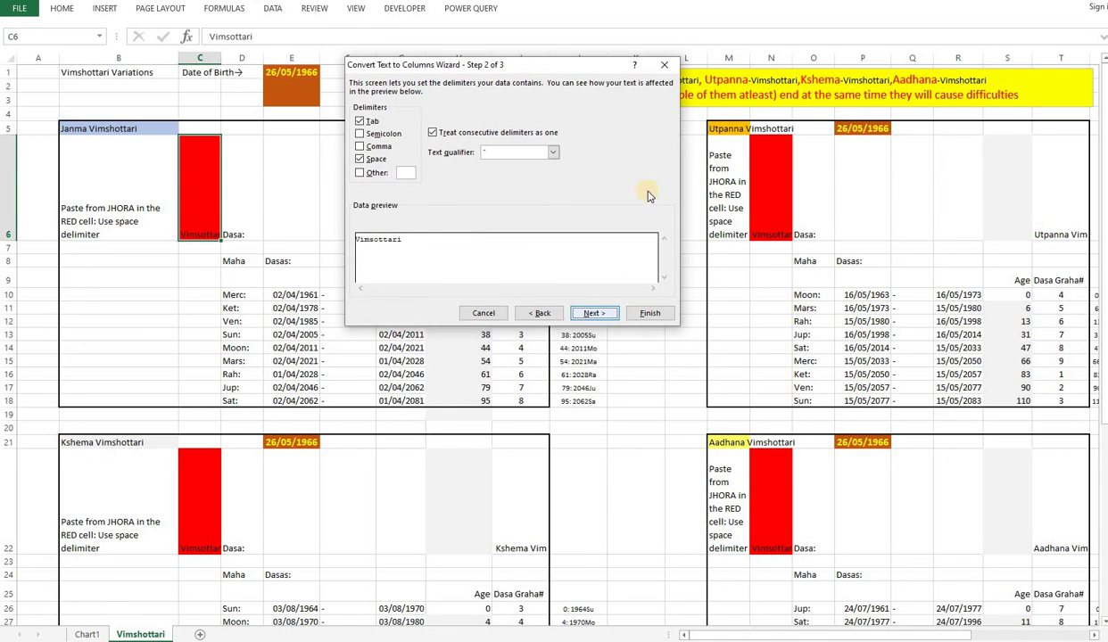
pyautogui.click(666, 68)
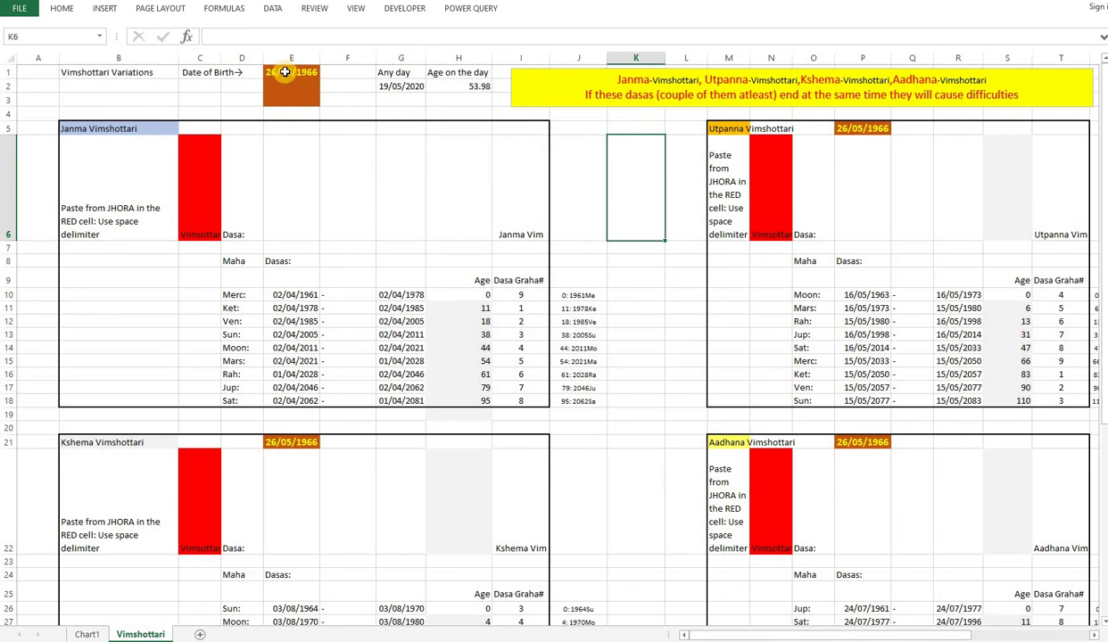
# Select the date-of-birth cell E1 and view the Dasa-Chidra with Age chart on the Chart1 sheet.
pyautogui.click(304, 78)
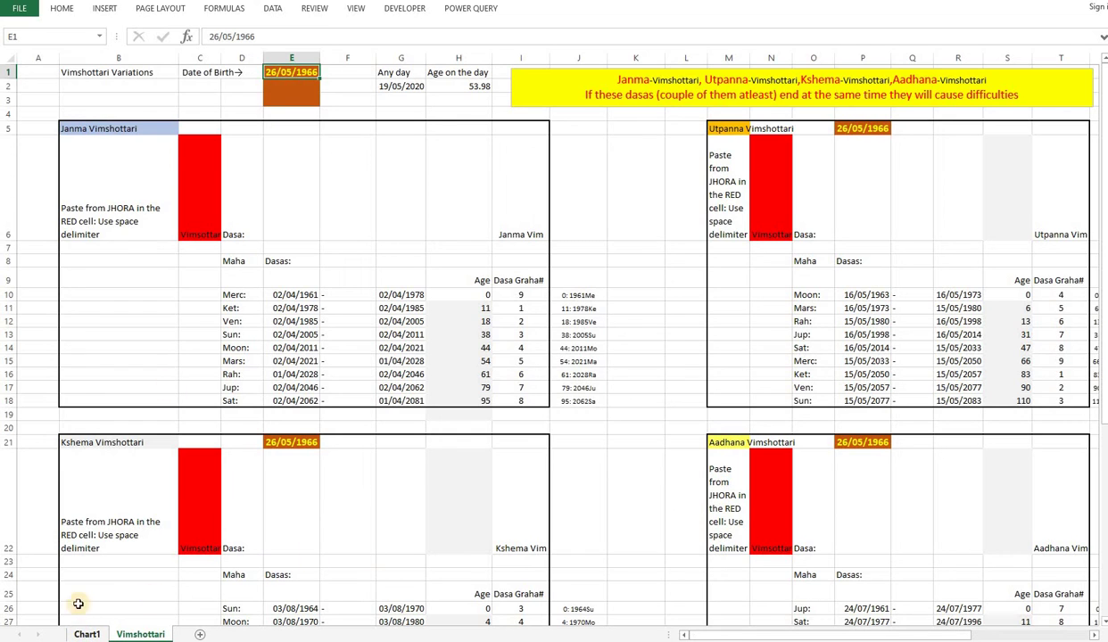
pyautogui.click(87, 635)
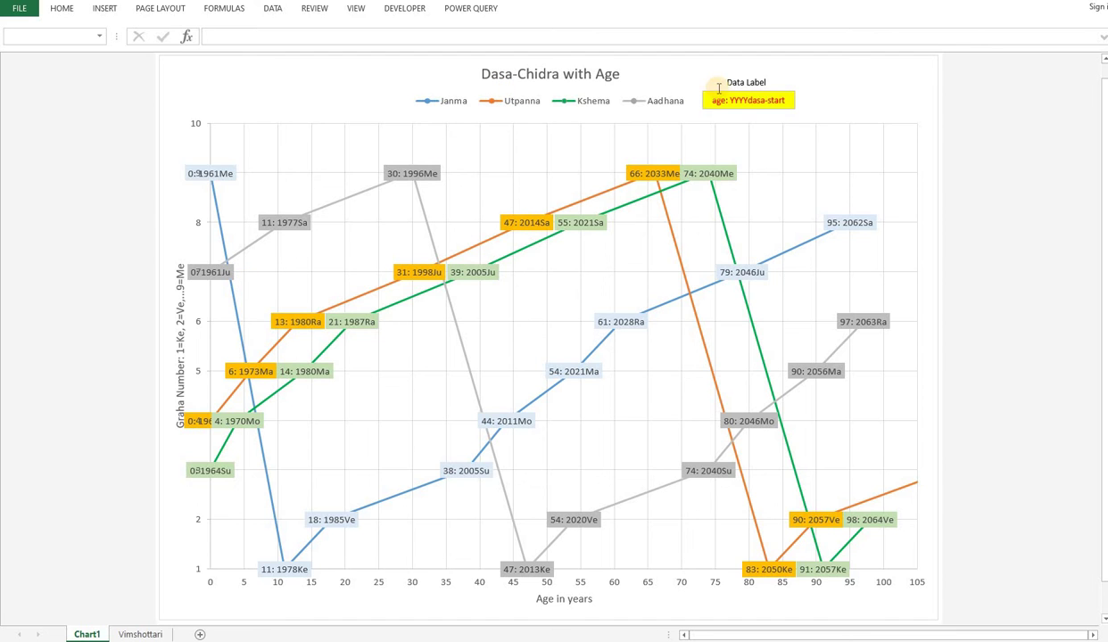
# Return to the Vimshottari sheet and examine how the Janma block's Age formulas in H10 to H12 use the dasa start dates.
pyautogui.click(143, 635)
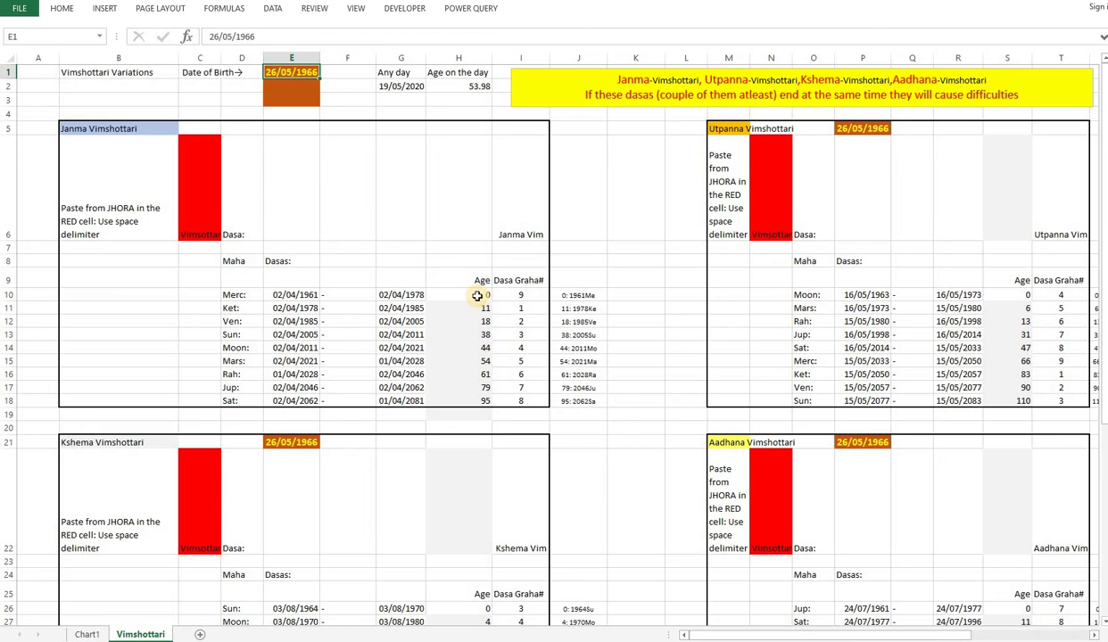
pyautogui.click(477, 295)
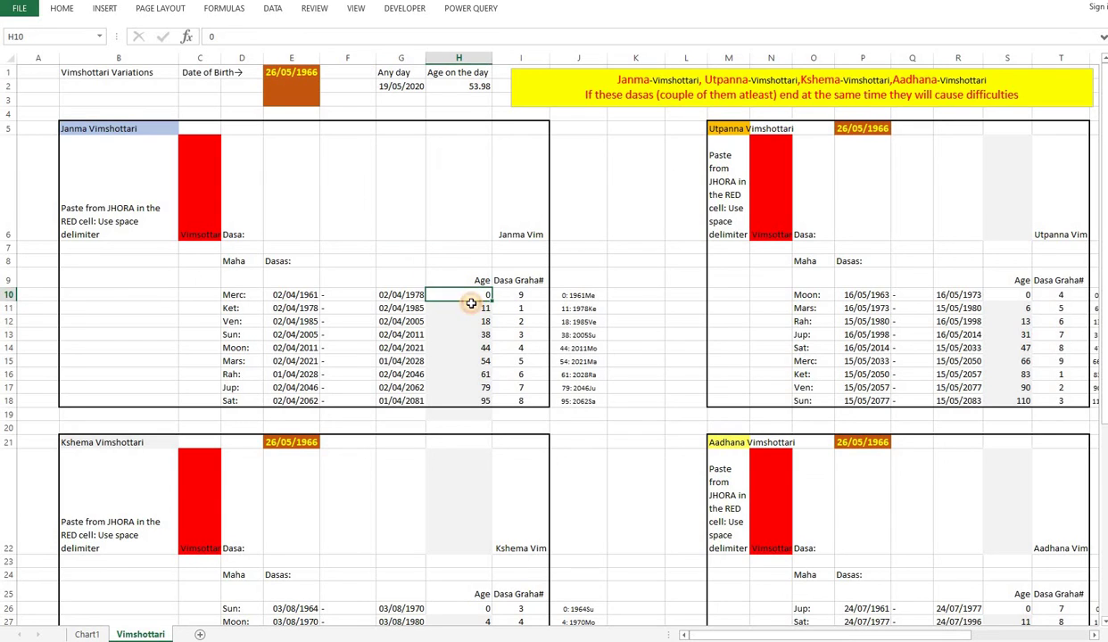
pyautogui.press('Down')
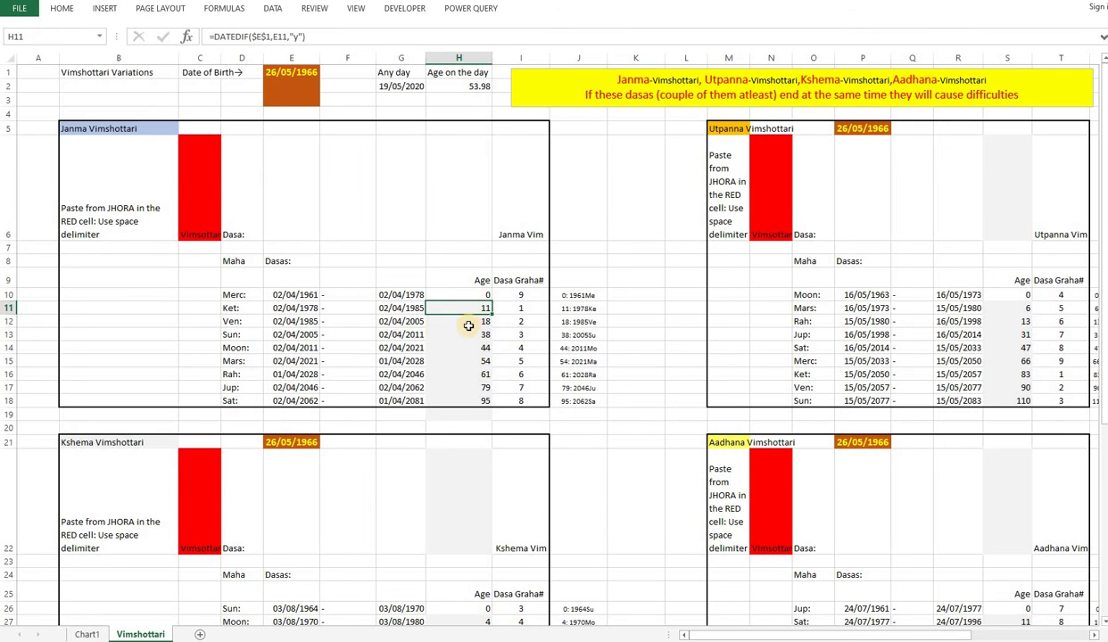
pyautogui.click(284, 312)
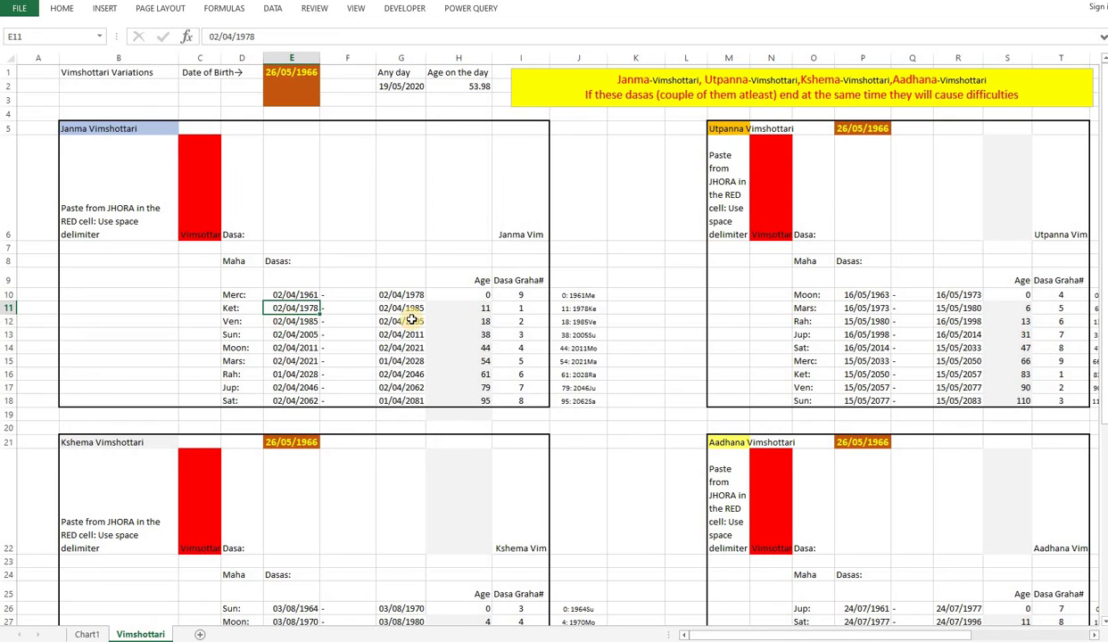
pyautogui.press('Down')
pyautogui.click(474, 324)
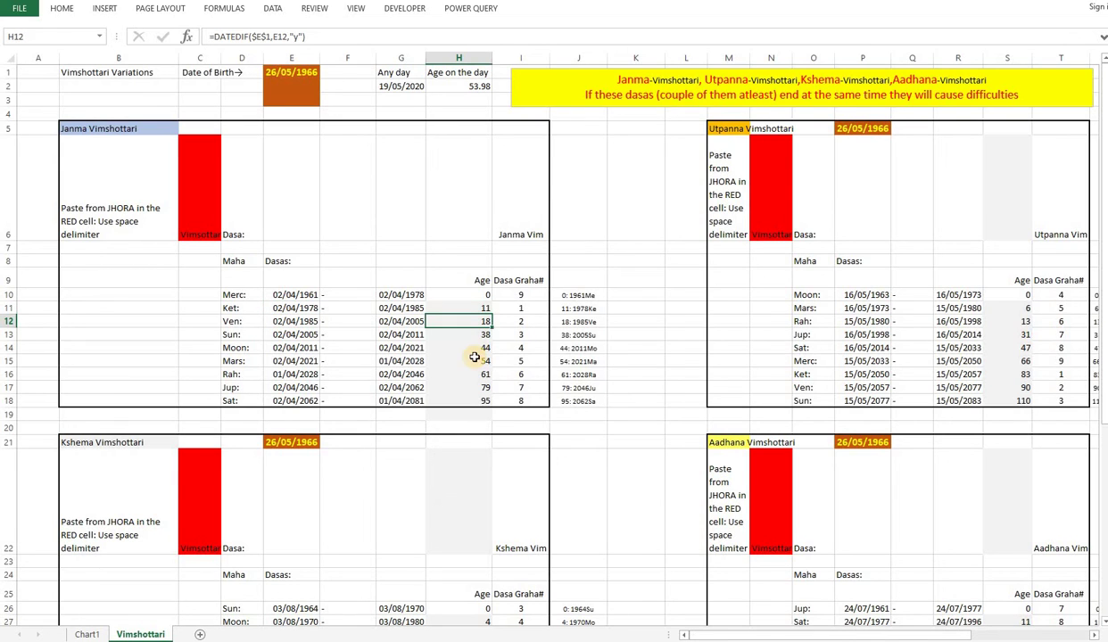
# Examine the Dasa Graha# formulas of the Janma block in column I, rows 10 to 13.
pyautogui.click(526, 294)
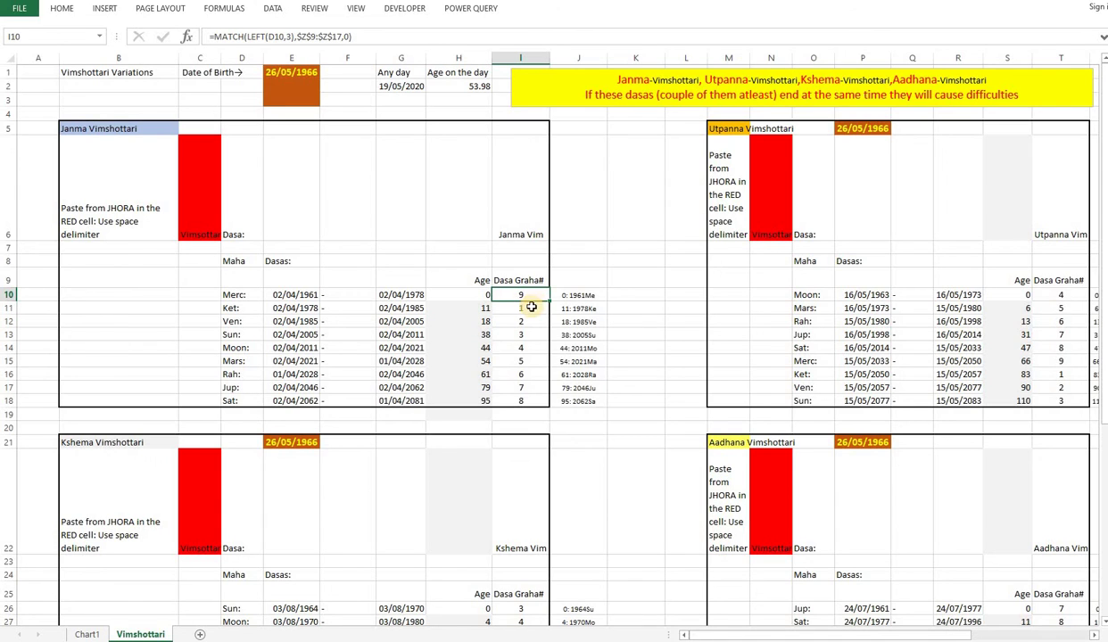
pyautogui.press('Down')
pyautogui.press('Down')
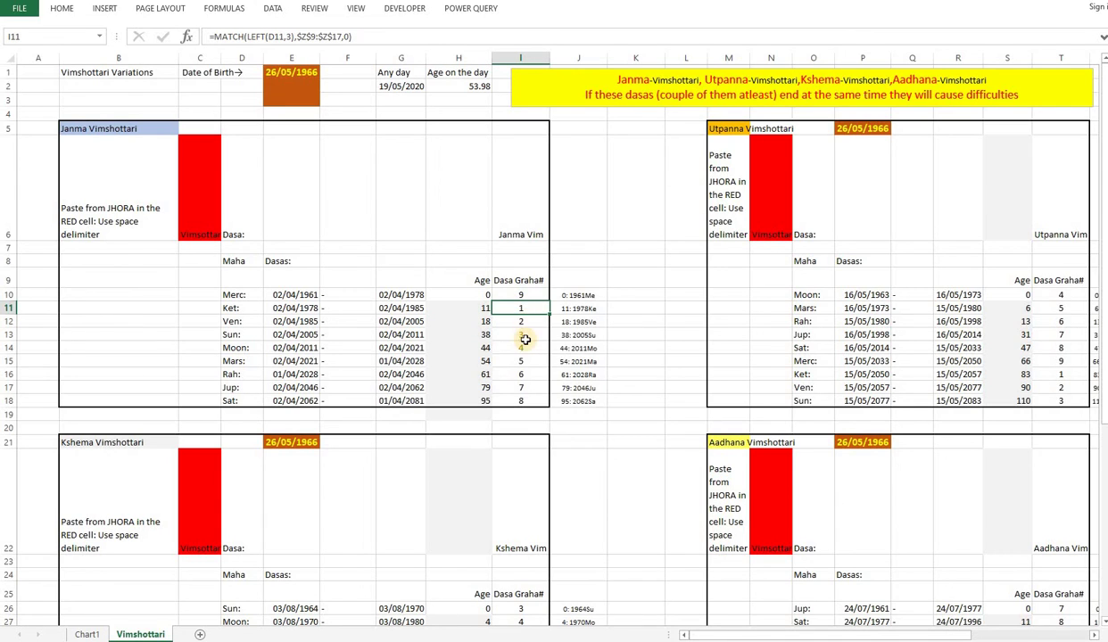
pyautogui.click(522, 334)
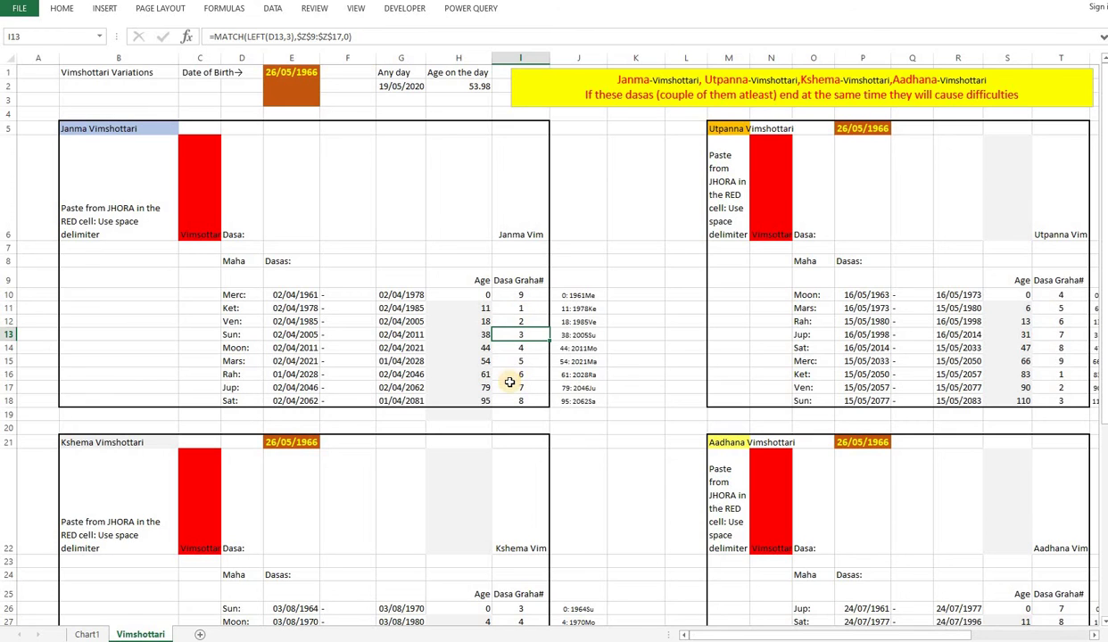
# Review the Dasa-Chidra with Age chart on Chart1 alongside the natal charts and Aadhaana dasa dates in Jagannatha Hora.
pyautogui.click(87, 634)
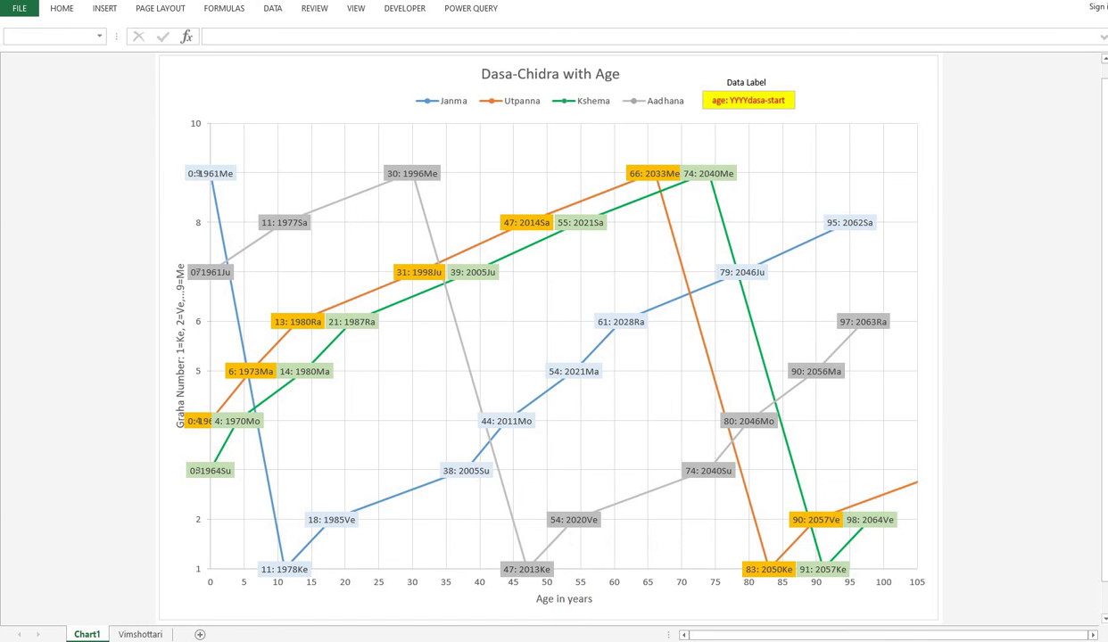
pyautogui.hotkey('alt', 'Tab')
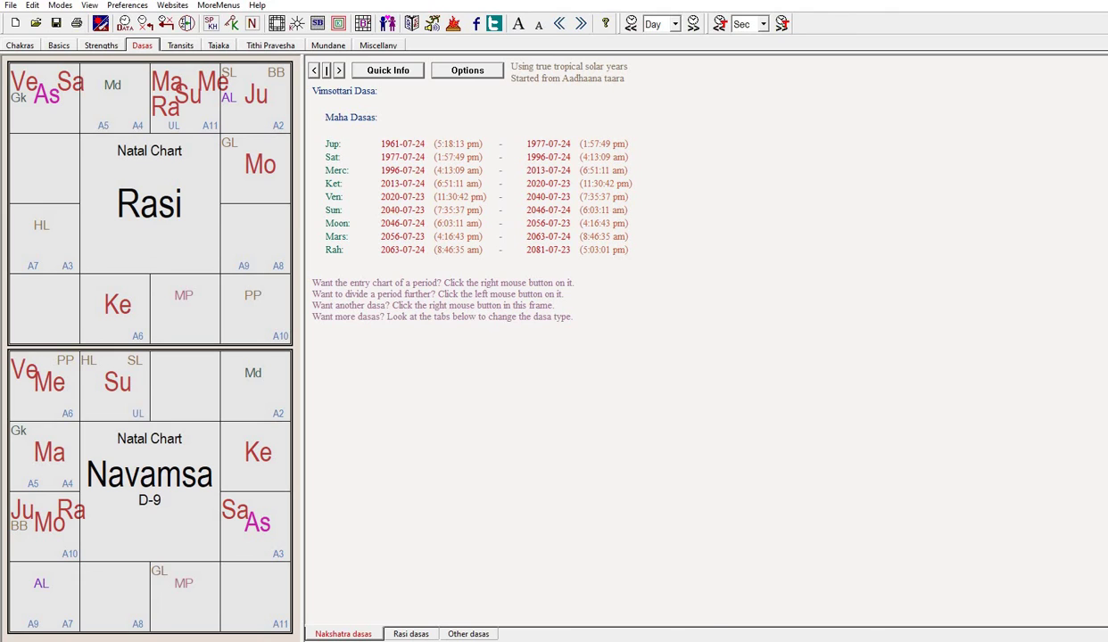
pyautogui.click(603, 600)
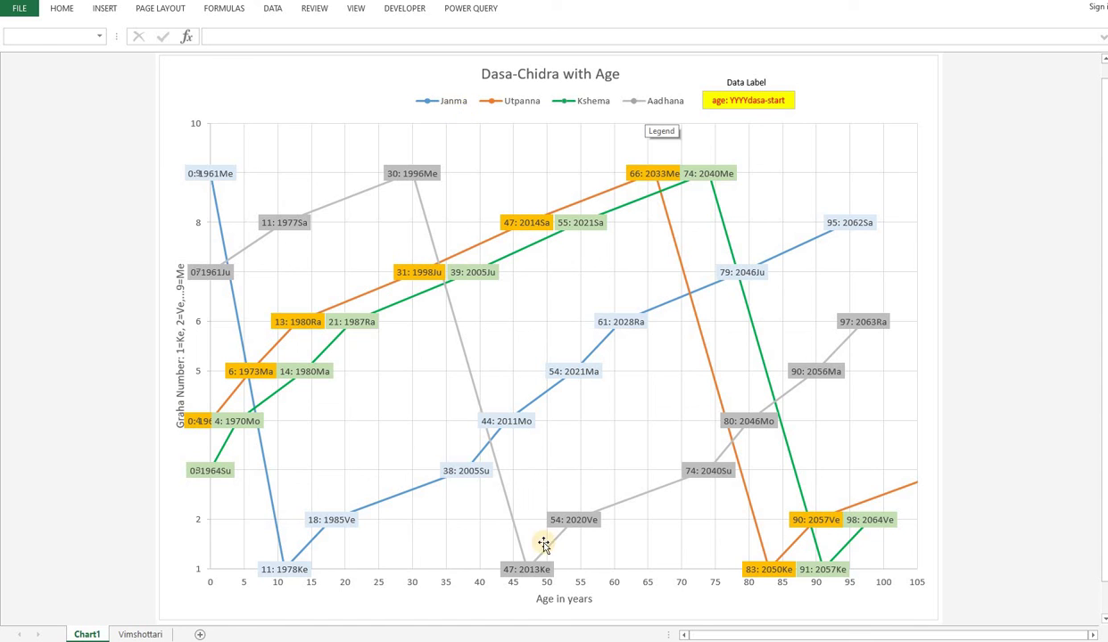
pyautogui.hotkey('alt', 'Tab')
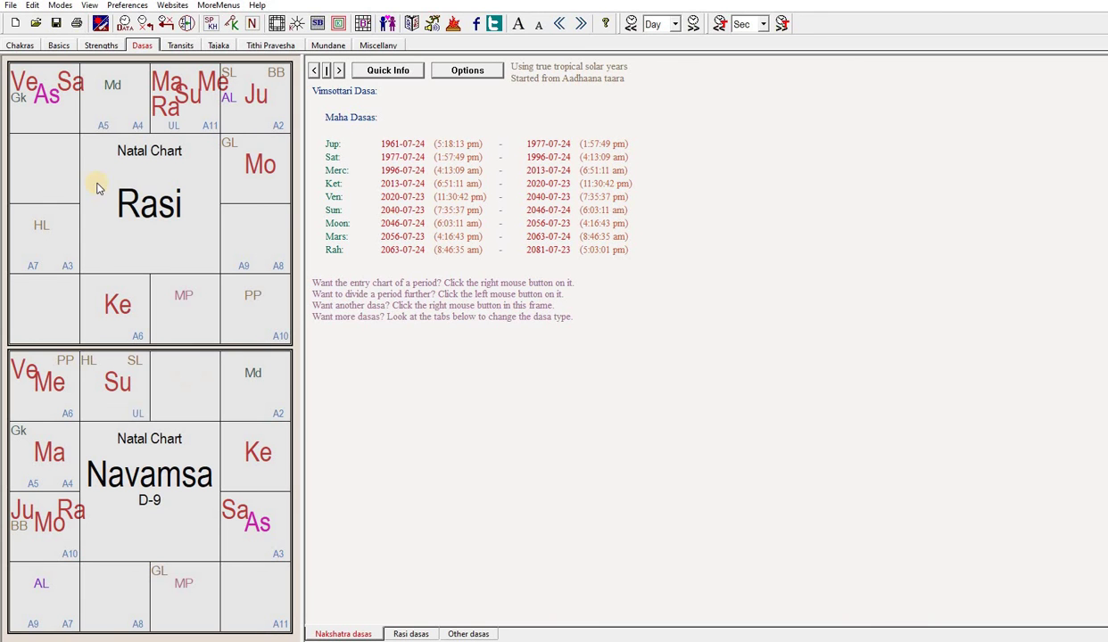